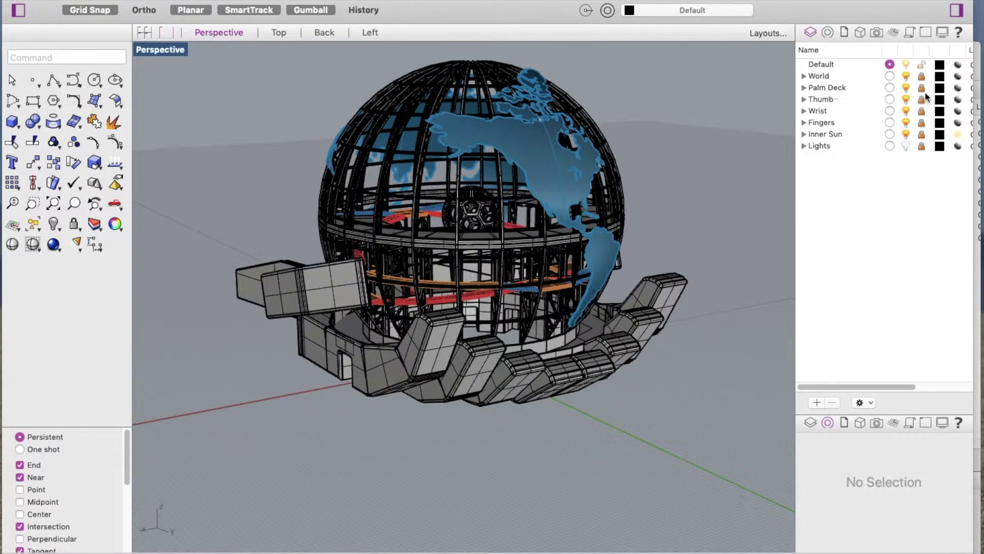
# - Hide the World and Inner Sun layers so only the hand geometry is shown
pyautogui.click(906, 76)
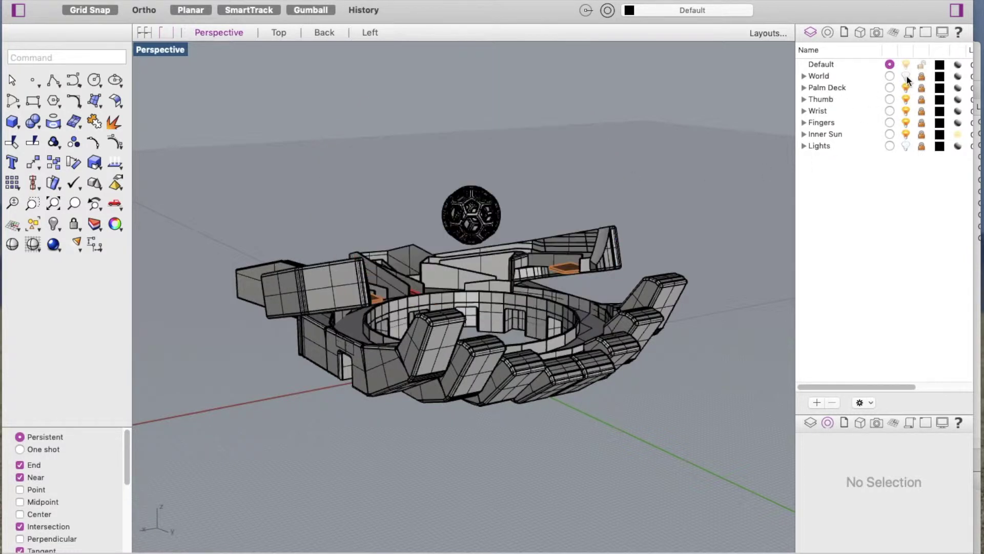
pyautogui.click(907, 133)
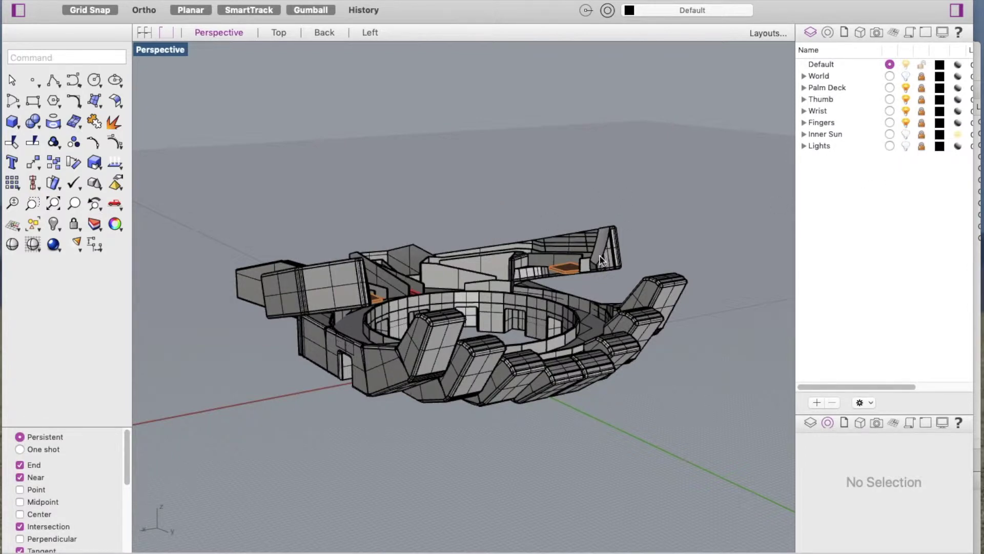
# - Examine the hand model's overall form and alignment in the Perspective, Top and Left views
pyautogui.moveTo(440, 285); pyautogui.dragTo(407, 322, button='right')
pyautogui.moveTo(527, 241); pyautogui.dragTo(463, 279, button='right')
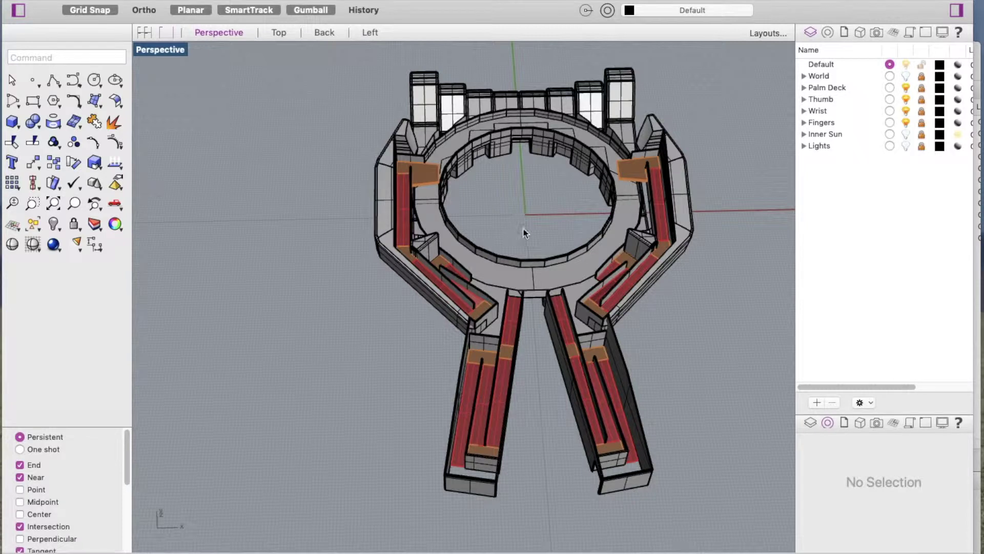
pyautogui.scroll(-5, 424, 192)
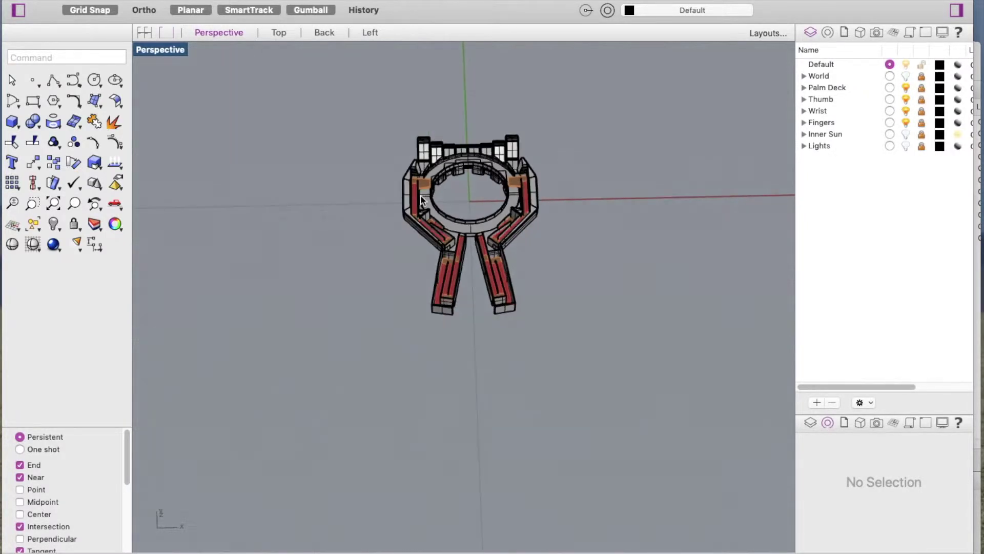
pyautogui.click(277, 33)
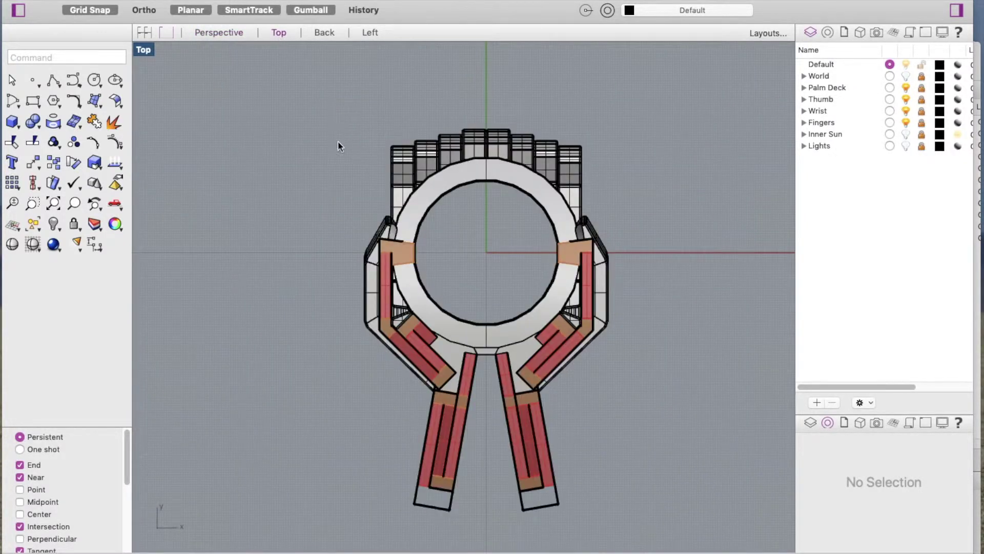
pyautogui.click(370, 32)
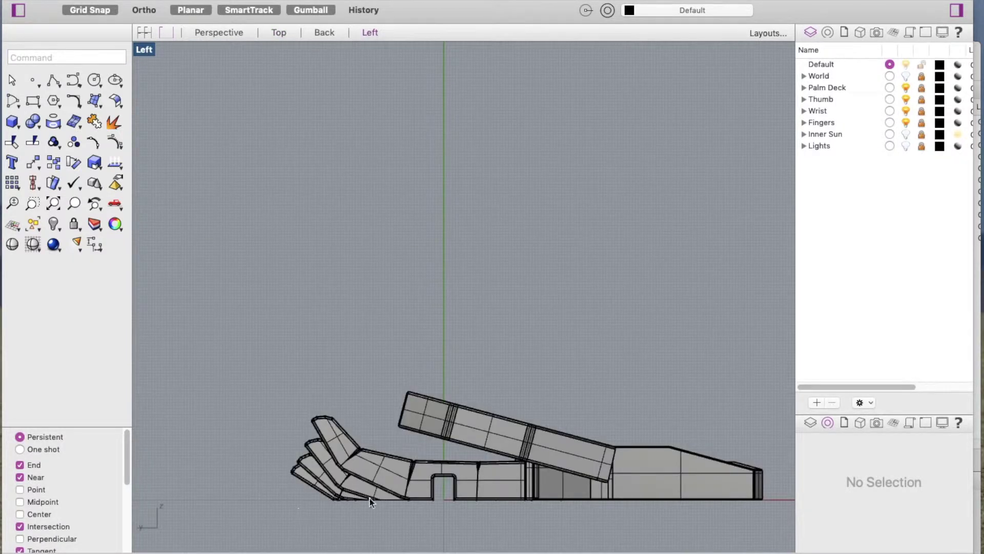
pyautogui.scroll(-3, 329, 430)
pyautogui.scroll(3, 370, 463)
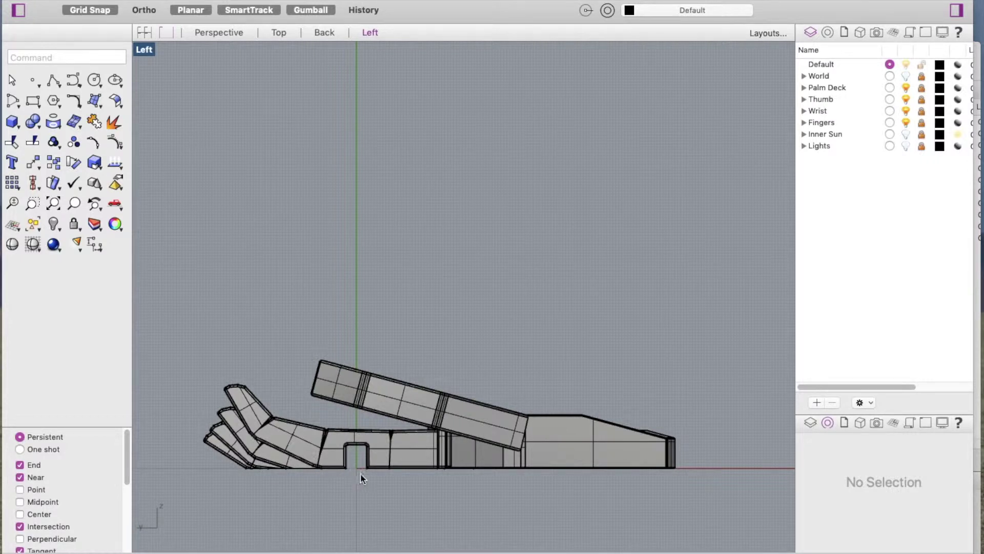
pyautogui.click(277, 35)
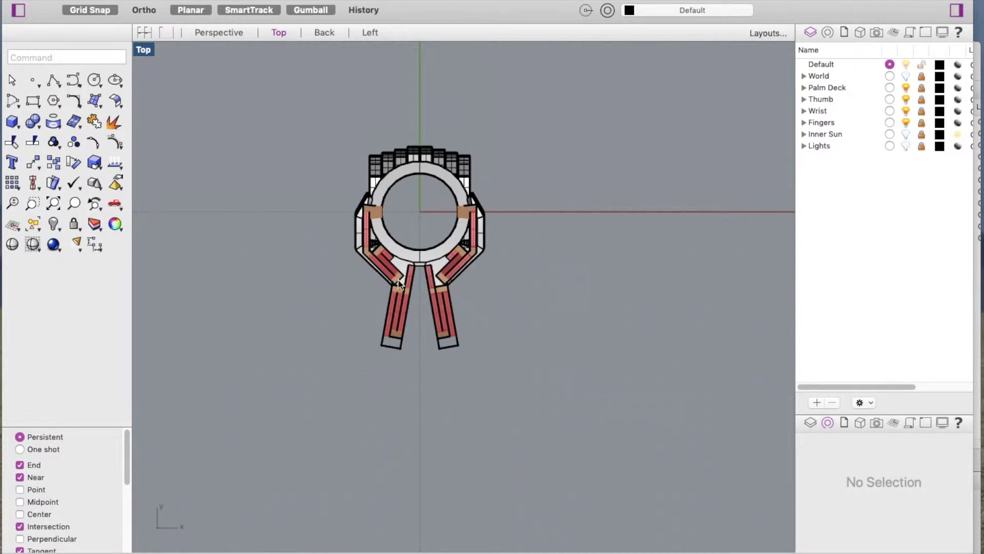
pyautogui.scroll(-3, 381, 383)
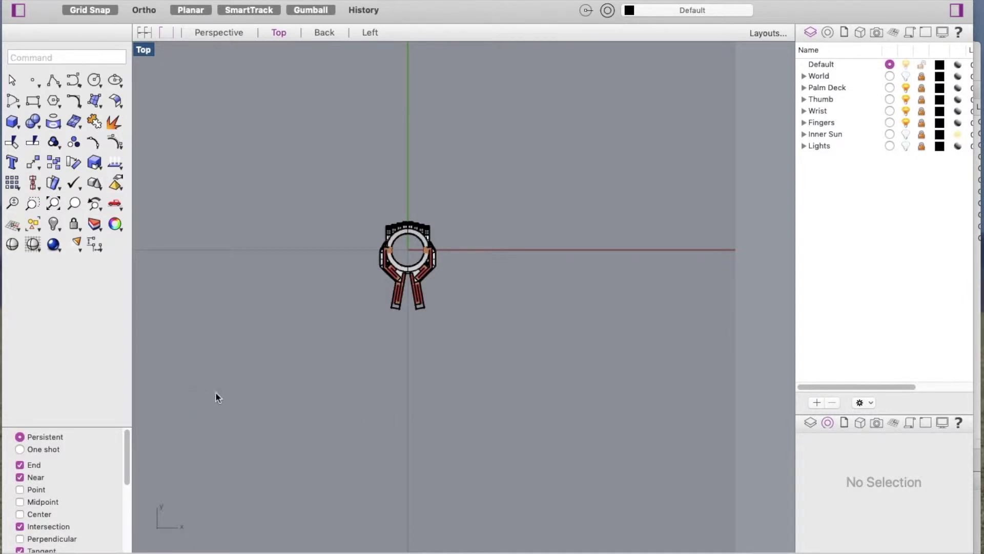
pyautogui.scroll(2, 428, 244)
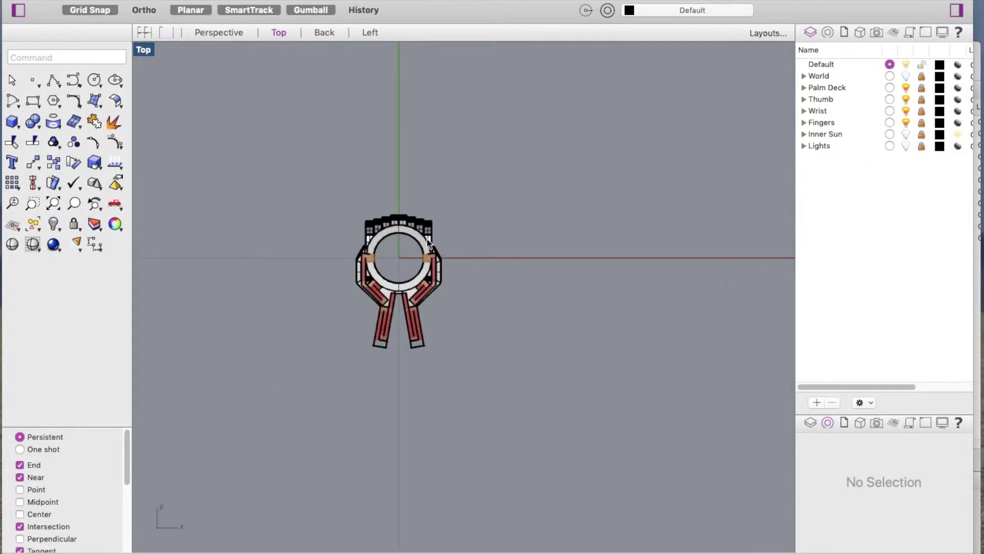
pyautogui.scroll(2, 393, 253)
pyautogui.scroll(2, 393, 253)
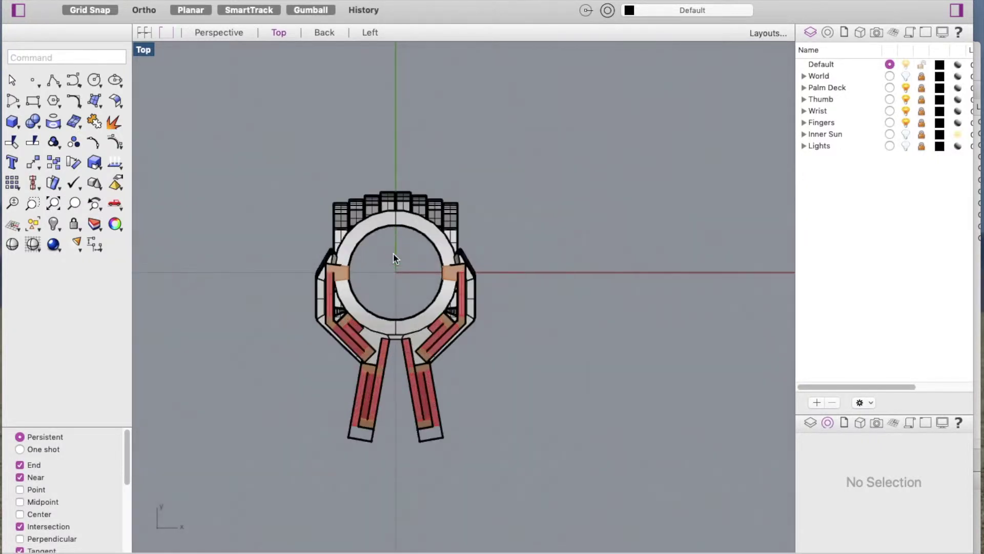
pyautogui.scroll(-1, 410, 276)
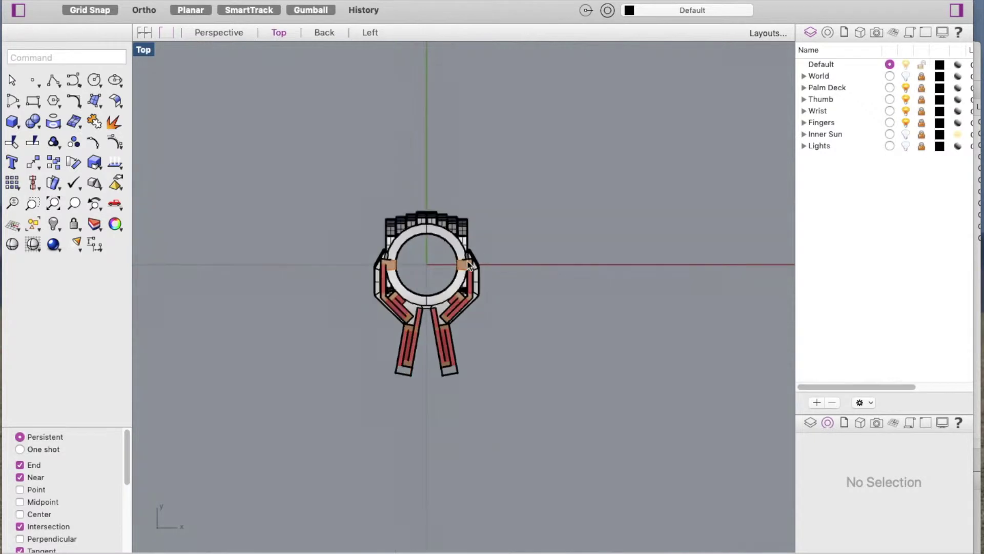
pyautogui.scroll(1, 428, 306)
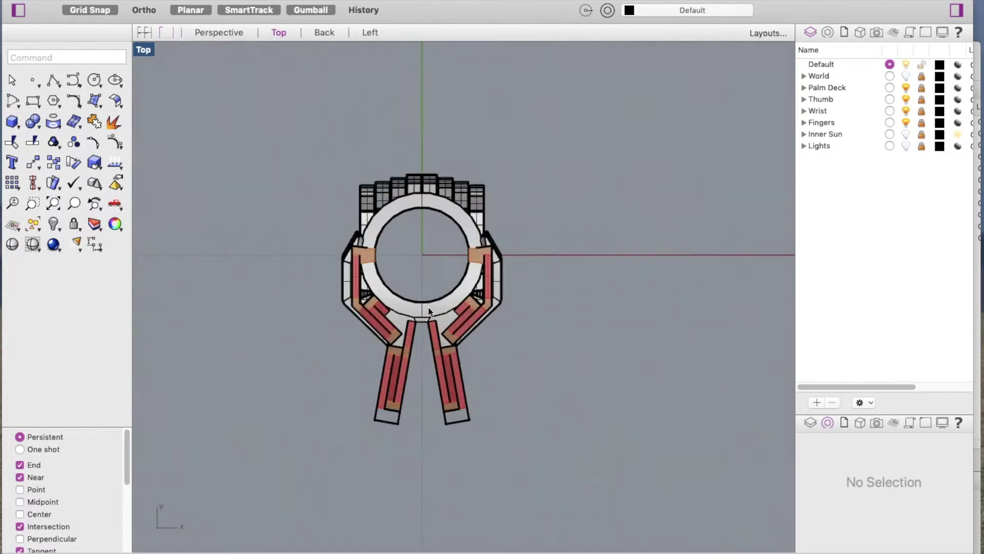
# - Expand all layers to list their sublayers, keeping the World layer collapsed
pyautogui.click(804, 124)
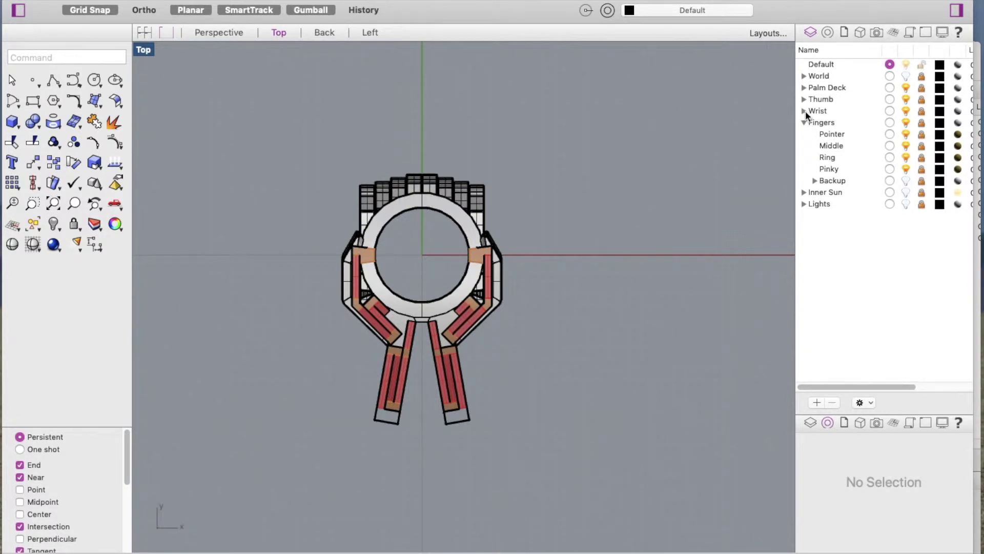
pyautogui.click(870, 403)
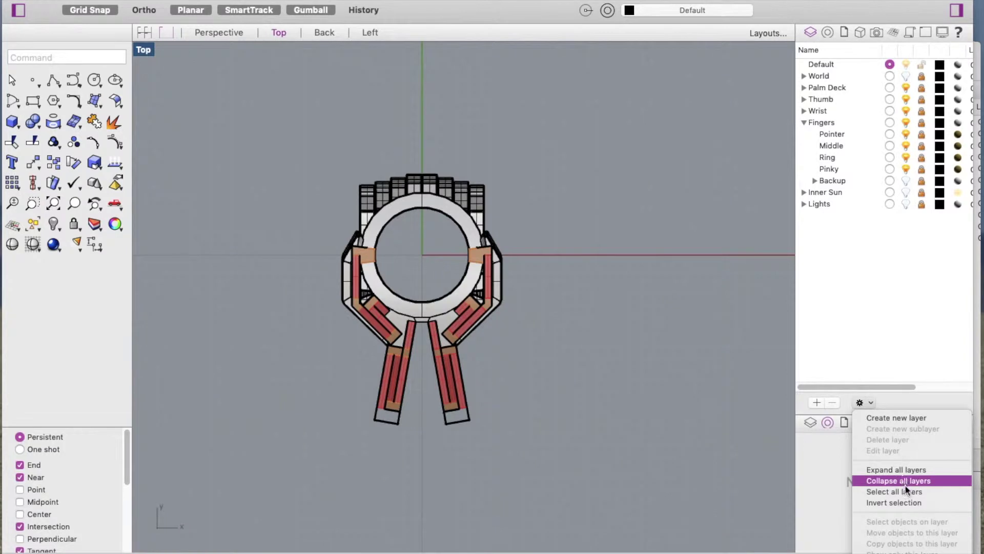
pyautogui.click(911, 471)
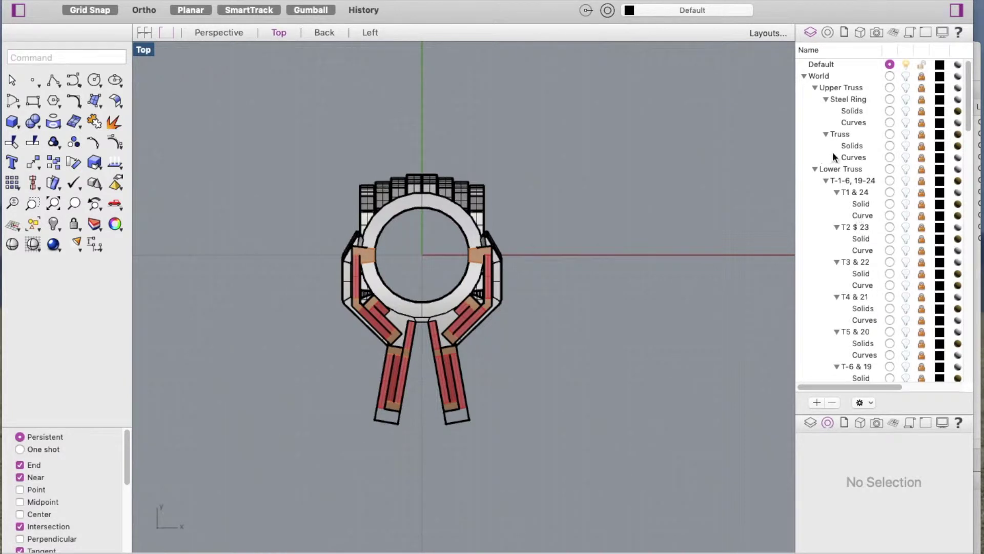
pyautogui.scroll(-1, 808, 83)
pyautogui.click(805, 76)
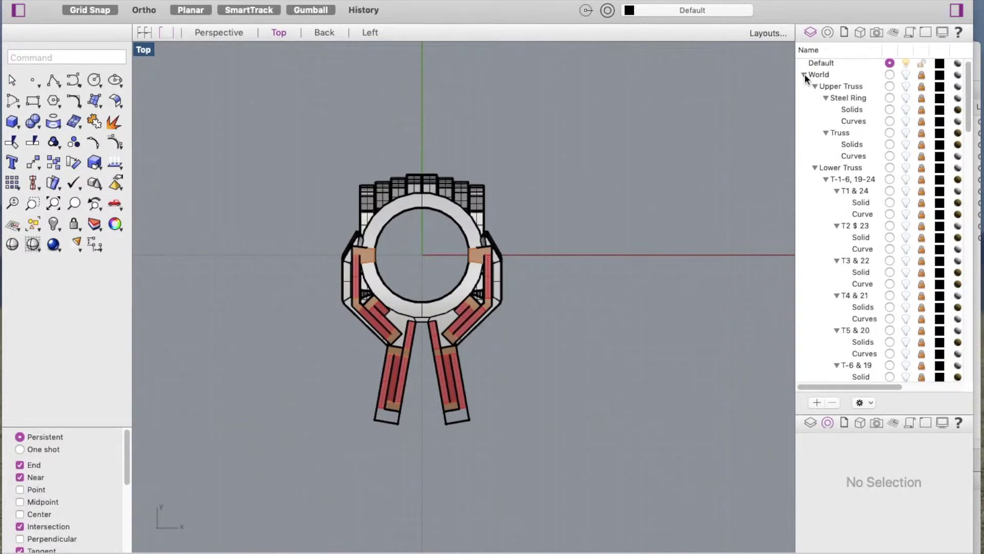
pyautogui.click(804, 75)
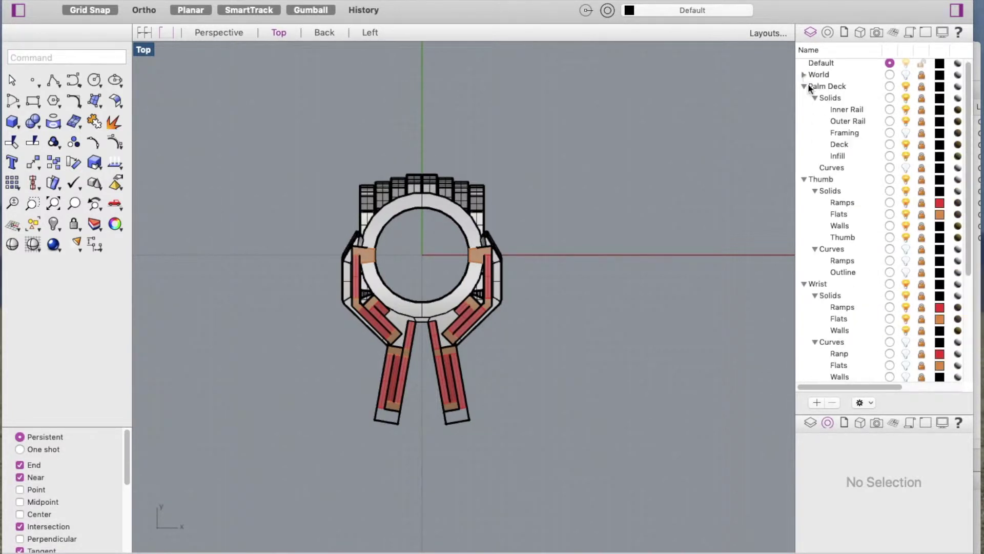
pyautogui.click(804, 75)
pyautogui.click(804, 74)
# - Unlock the Palm Deck layer, its Solids sublayer, and the Inner Rail, Outer Rail, Framing, Deck and Infill layers inside
pyautogui.click(921, 86)
pyautogui.click(922, 98)
pyautogui.click(921, 109)
pyautogui.click(921, 122)
pyautogui.click(921, 133)
pyautogui.click(921, 145)
pyautogui.click(921, 157)
# - Unlock the Thumb layer and its Solids with Ramps, Flats, Walls and Thumb, and collapse its Curves sublayer
pyautogui.click(921, 179)
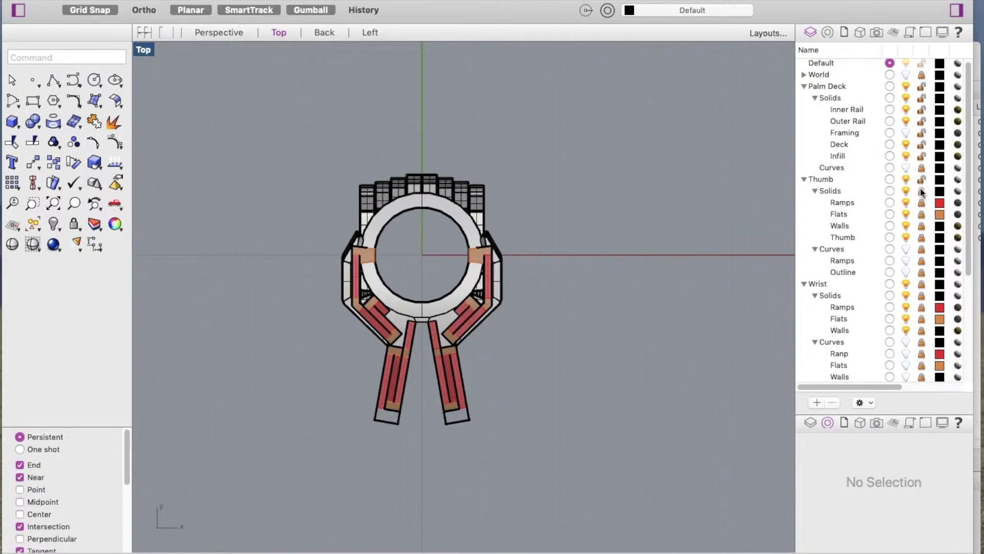
pyautogui.click(921, 191)
pyautogui.click(921, 203)
pyautogui.click(921, 214)
pyautogui.click(921, 226)
pyautogui.click(921, 238)
pyautogui.click(815, 250)
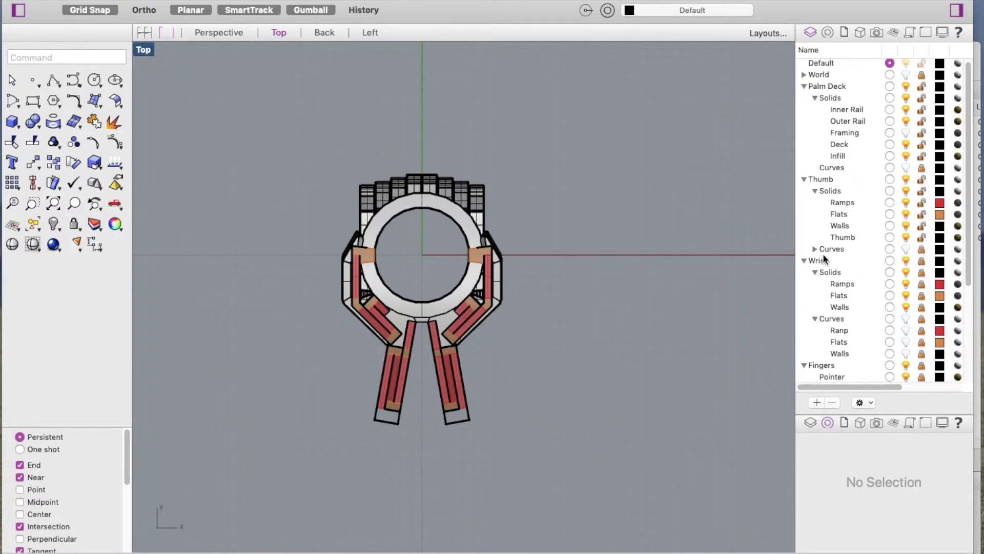
# - Unlock the Wrist layer and its Solids with Ramps, Flats and Walls, and collapse its Curves sublayer
pyautogui.click(921, 261)
pyautogui.click(921, 273)
pyautogui.click(921, 284)
pyautogui.click(922, 296)
pyautogui.click(921, 307)
pyautogui.scroll(-3, 867, 279)
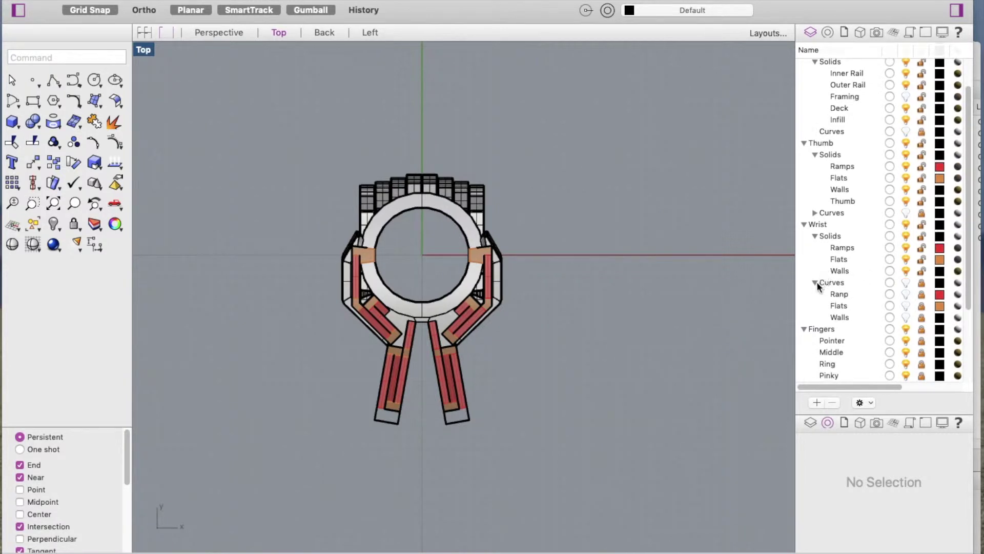
pyautogui.click(816, 283)
# - Unlock the Fingers layer with its Pointer, Middle, Ring and Pinky sublayers, and collapse the Backup sublayer
pyautogui.scroll(-1, 920, 314)
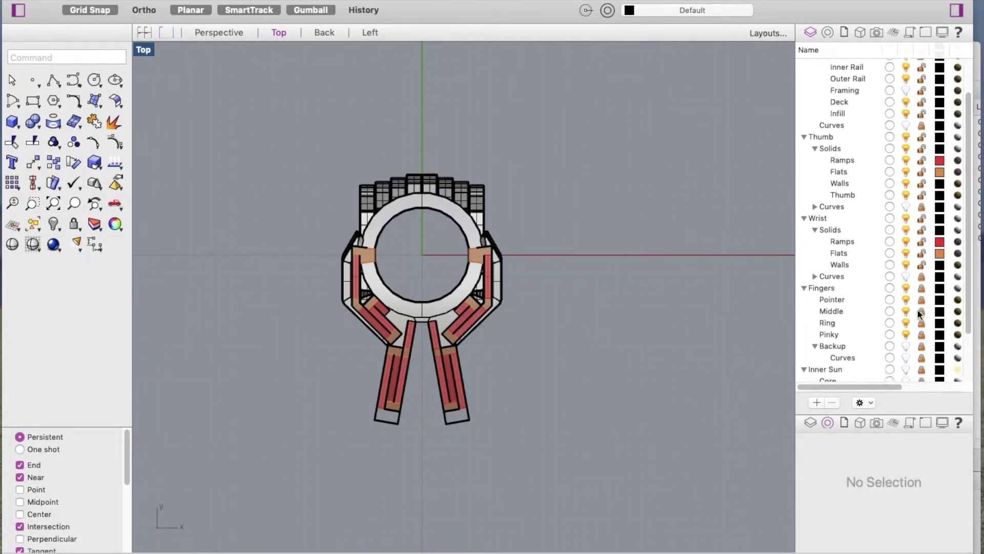
pyautogui.scroll(-1, 921, 313)
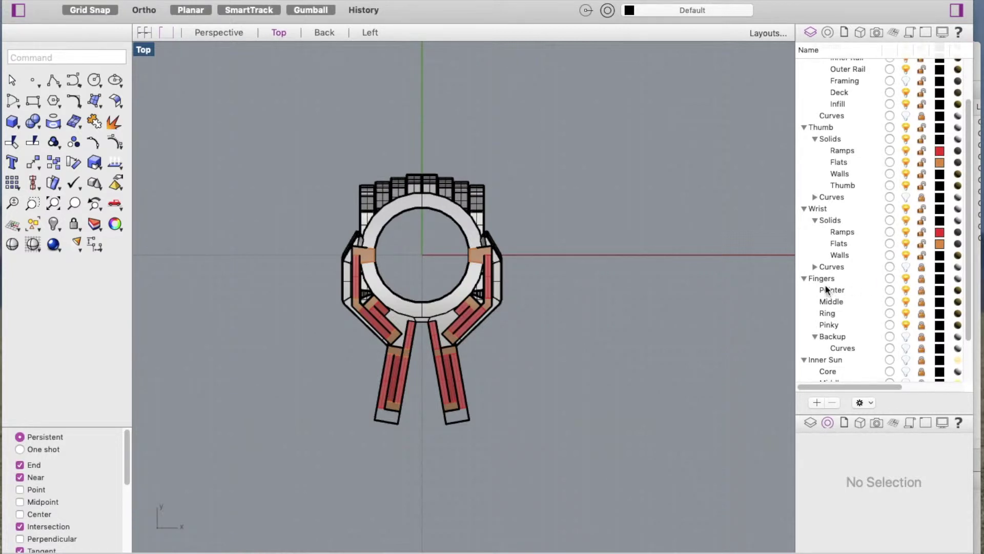
pyautogui.click(921, 278)
pyautogui.click(921, 290)
pyautogui.click(922, 302)
pyautogui.click(922, 313)
pyautogui.click(921, 325)
pyautogui.scroll(-3, 878, 287)
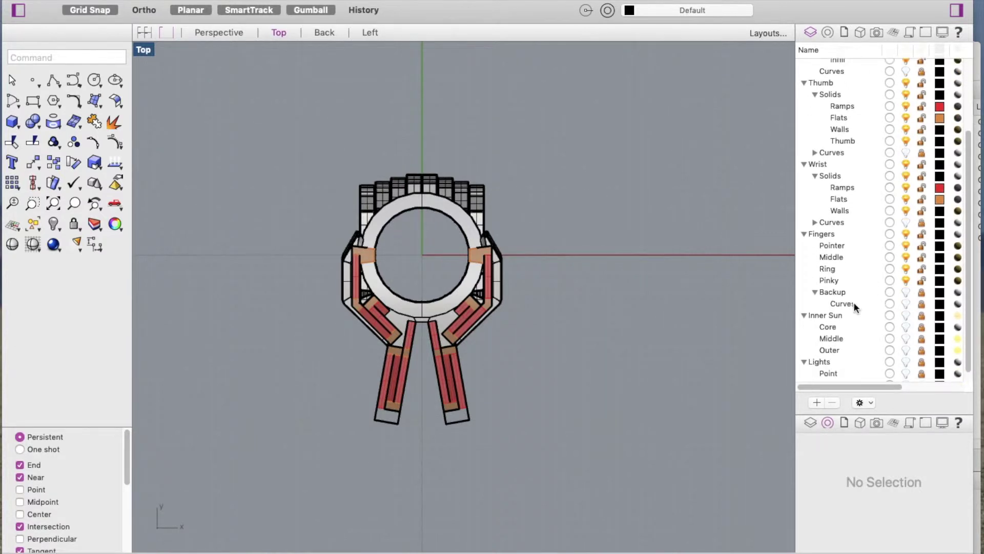
pyautogui.click(815, 291)
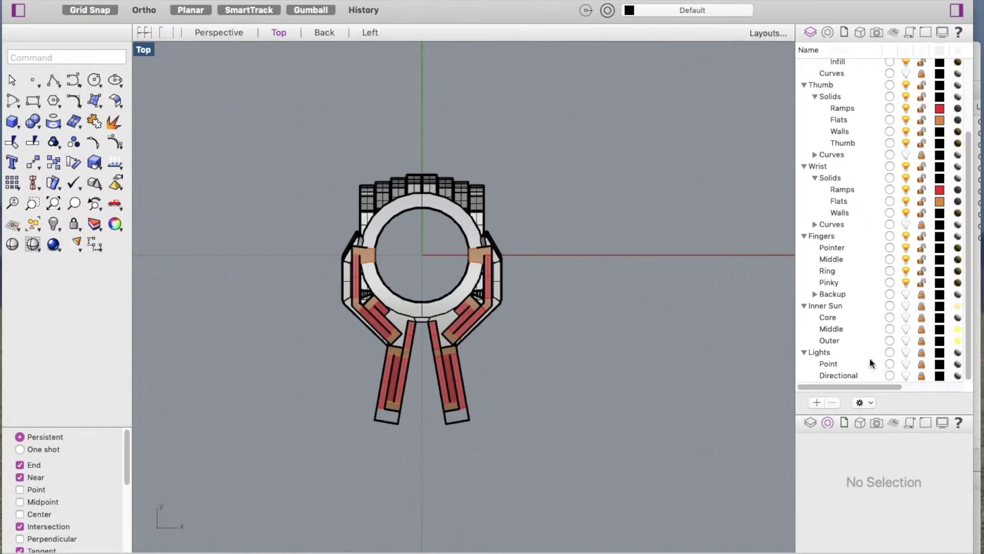
# - Window-select the whole hand model in the Top view to check that it is selectable, and clear the selection
pyautogui.scroll(5, 910, 353)
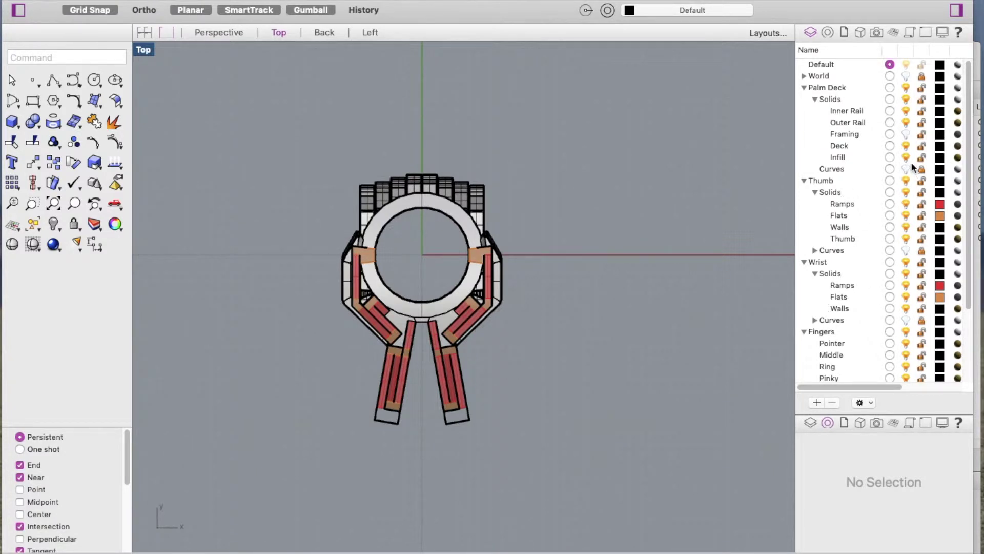
pyautogui.moveTo(290, 145); pyautogui.dragTo(545, 472)
pyautogui.click(537, 392)
pyautogui.scroll(-3, 586, 210)
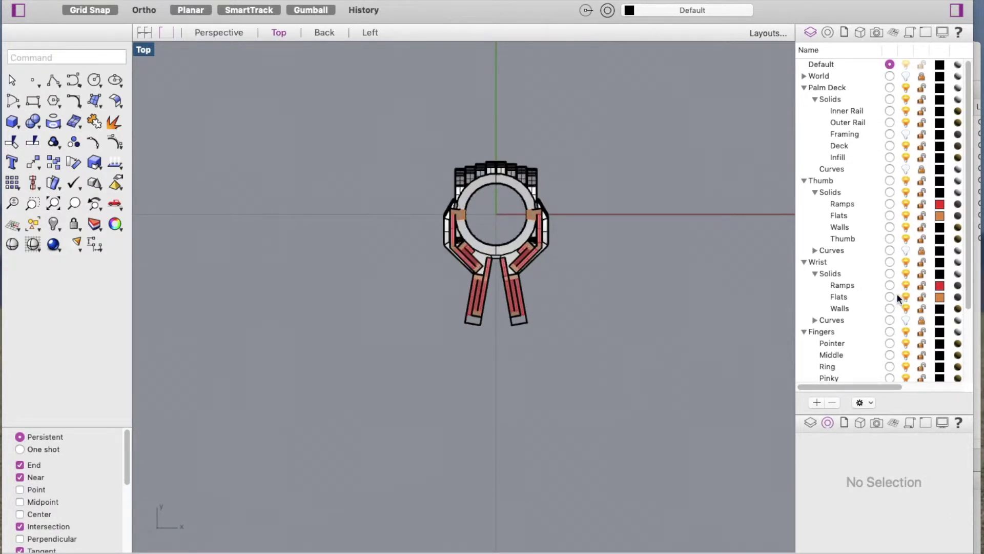
# - Create a new top-level layer named "2d Cuts"
pyautogui.scroll(-5, 837, 373)
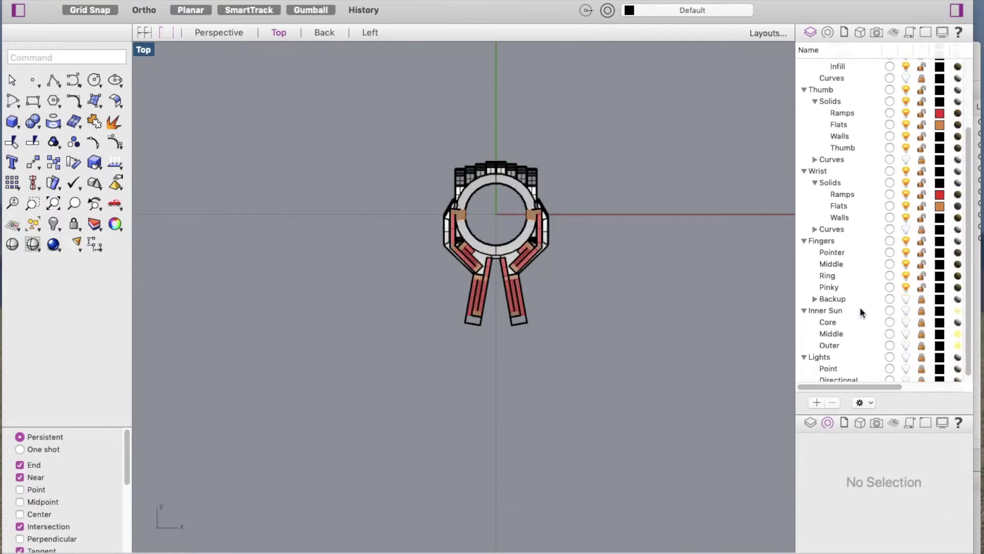
pyautogui.click(816, 403)
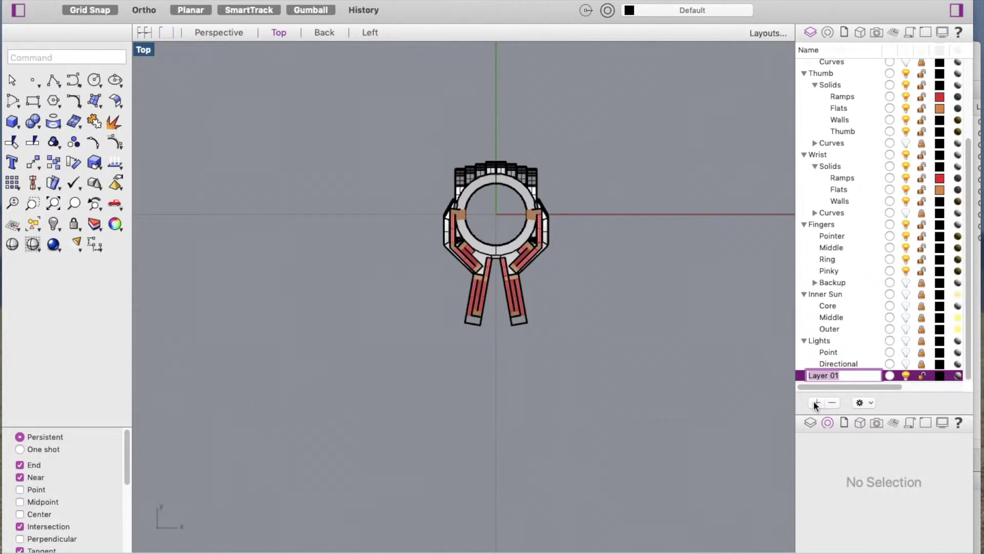
pyautogui.write('@')
pyautogui.press('BackSpace')
pyautogui.write('2d Cuts')
pyautogui.press('Return')
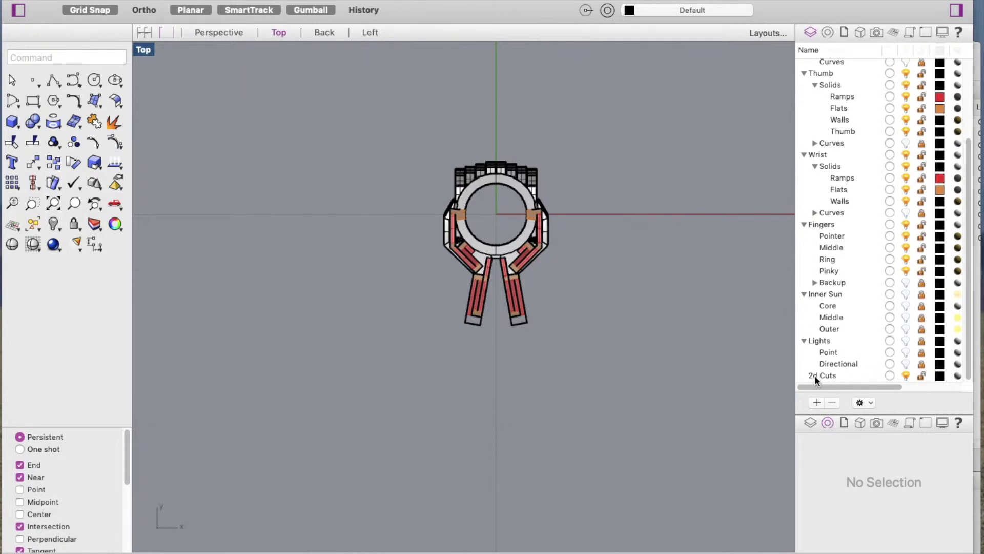
# - Add another new layer named "Hand Traces" below the 2d Cuts layer
pyautogui.click(817, 403)
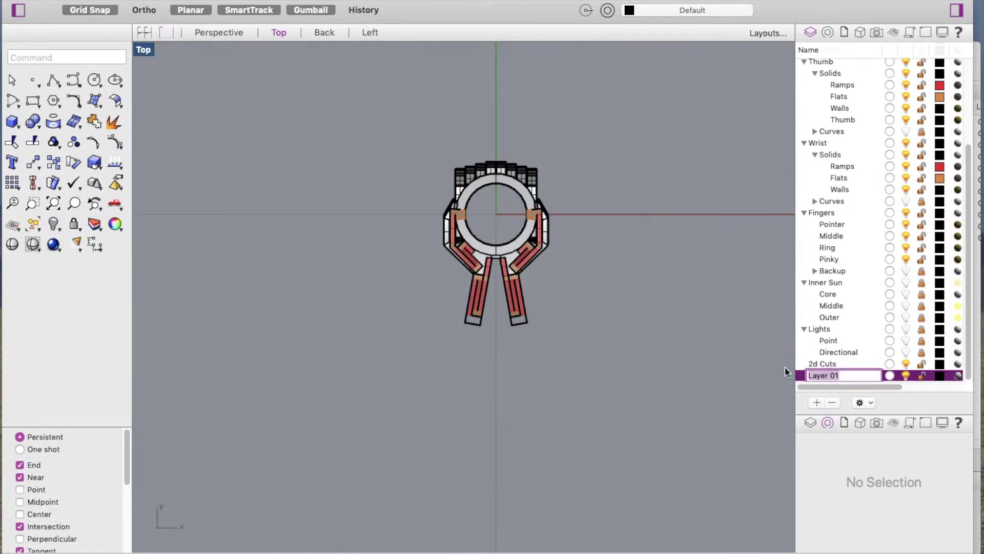
pyautogui.click(856, 376)
pyautogui.press('BackSpace')
pyautogui.press('BackSpace')
pyautogui.press('BackSpace')
pyautogui.press('BackSpace')
pyautogui.press('BackSpace')
pyautogui.press('BackSpace')
pyautogui.press('BackSpace')
pyautogui.press('BackSpace')
pyautogui.write('Hand Traces')
pyautogui.press('Return')
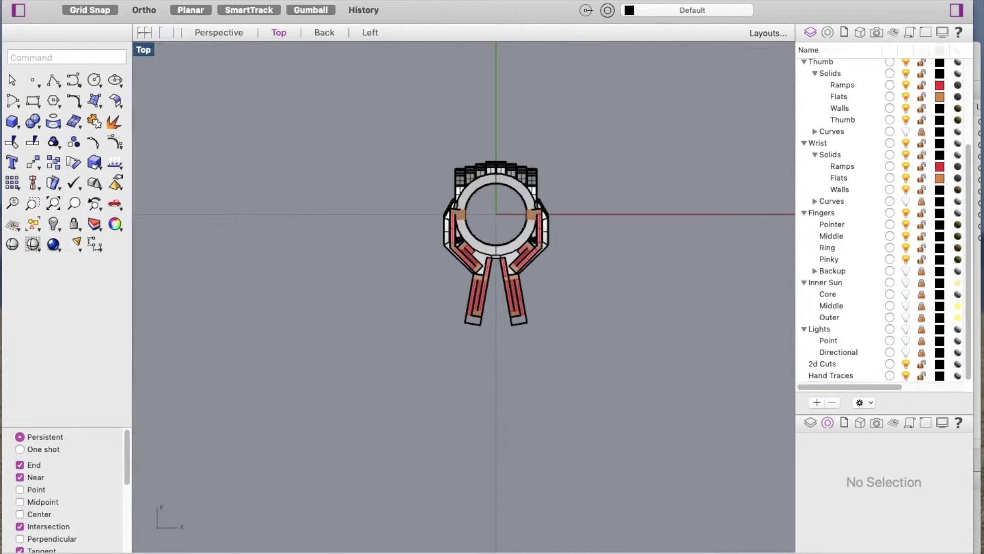
# - Add a new layer named "3d Hand Traces" below the Hand Traces layer
pyautogui.click(817, 403)
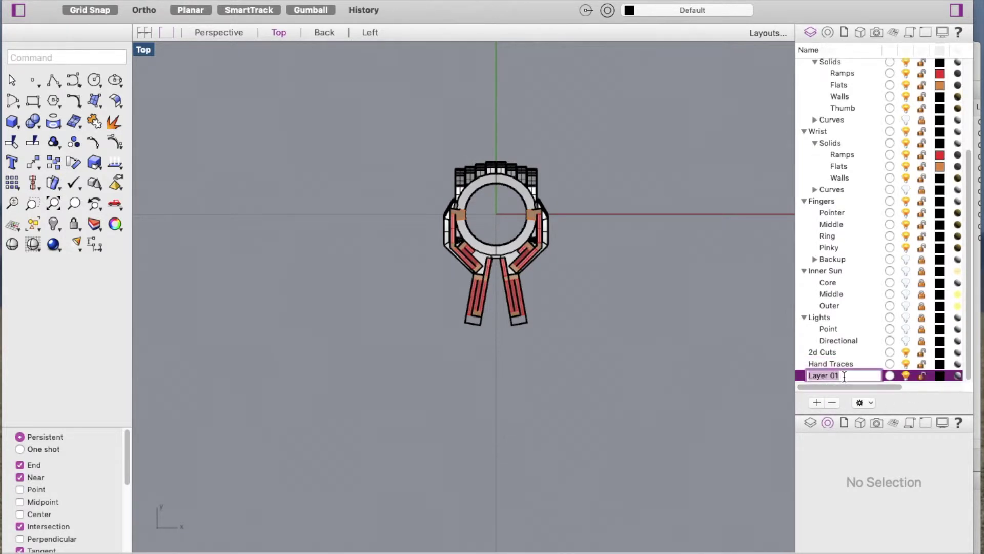
pyautogui.write('#d')
pyautogui.press('BackSpace')
pyautogui.press('BackSpace')
pyautogui.write('3d Hand')
pyautogui.write('d')
pyautogui.write(' Traces')
pyautogui.press('Return')
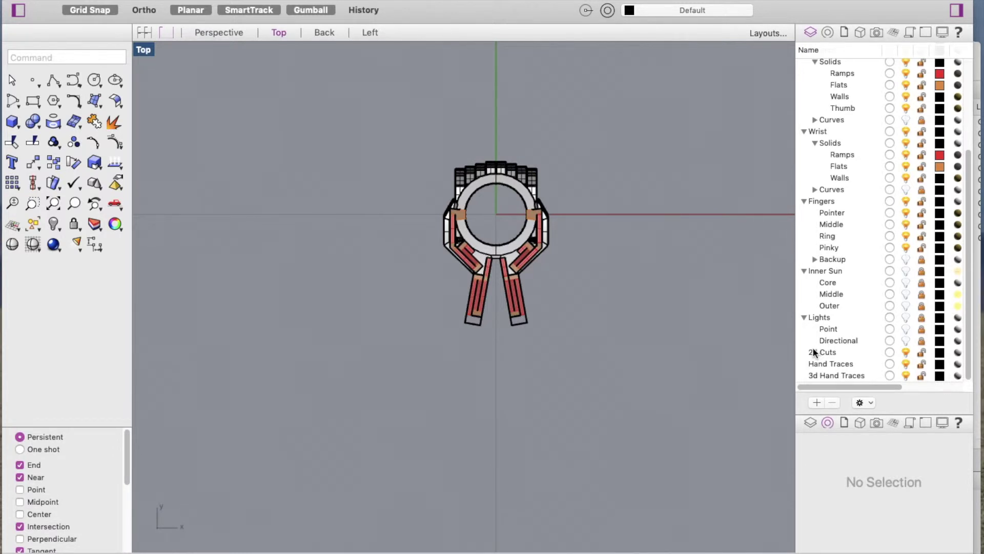
# - Add a new layer named "CNC" below the 3d Hand Traces layer
pyautogui.click(817, 402)
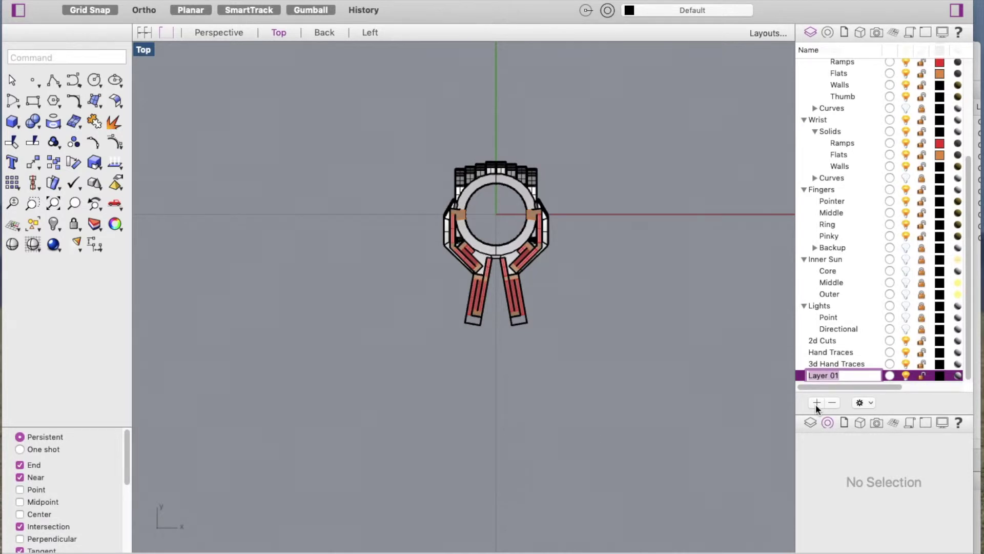
pyautogui.write('CNC')
pyautogui.press('Return')
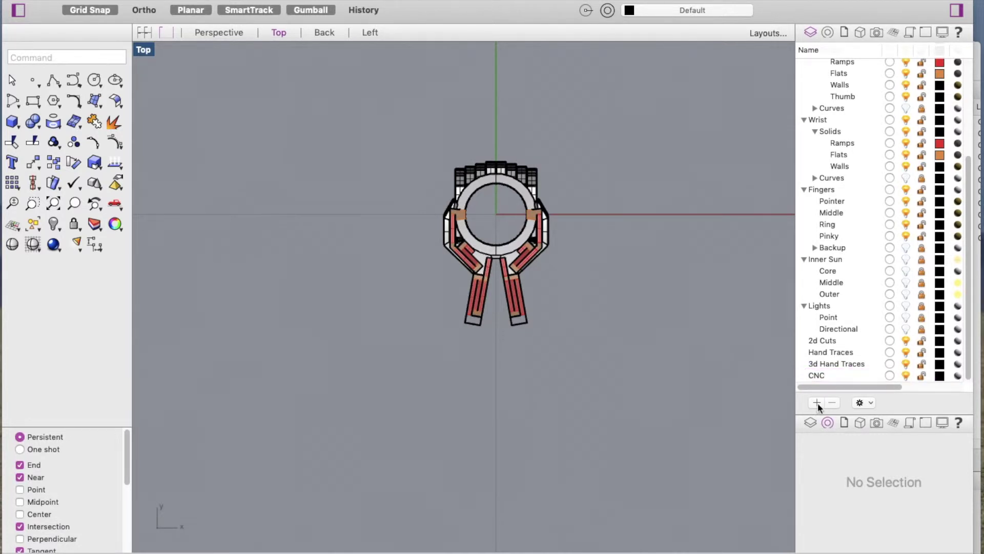
# - Nest the 2d Cuts, Hand Traces and 3d Hand Traces layers under CNC and expand it to show them
pyautogui.click(814, 342)
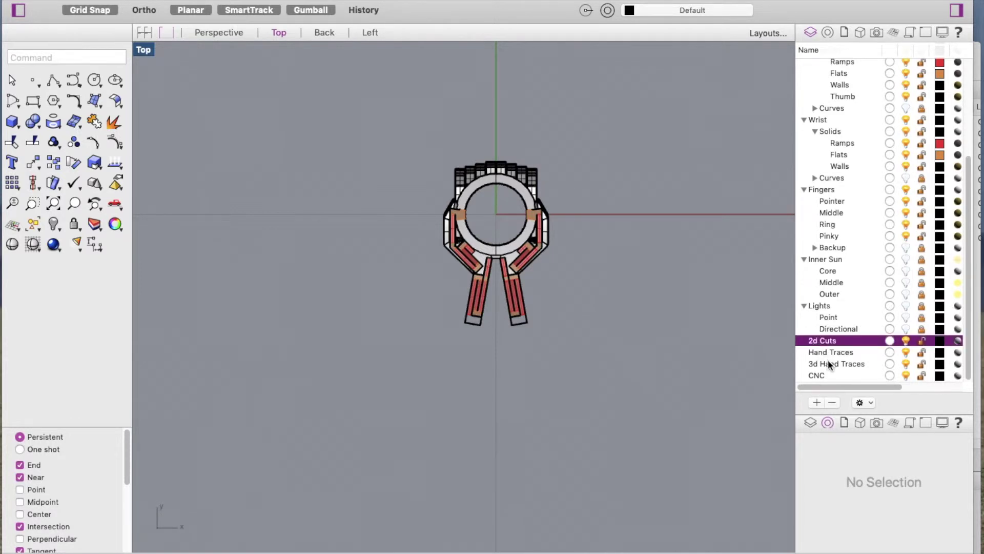
pyautogui.keyDown('shift'); pyautogui.click(826, 362); pyautogui.keyUp('shift')
pyautogui.moveTo(829, 365); pyautogui.dragTo(844, 380)
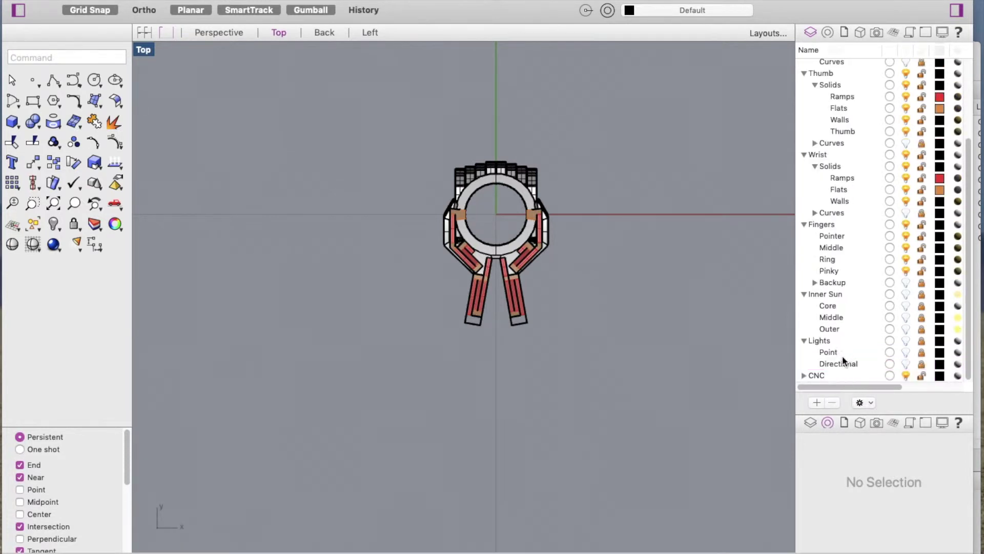
pyautogui.click(804, 376)
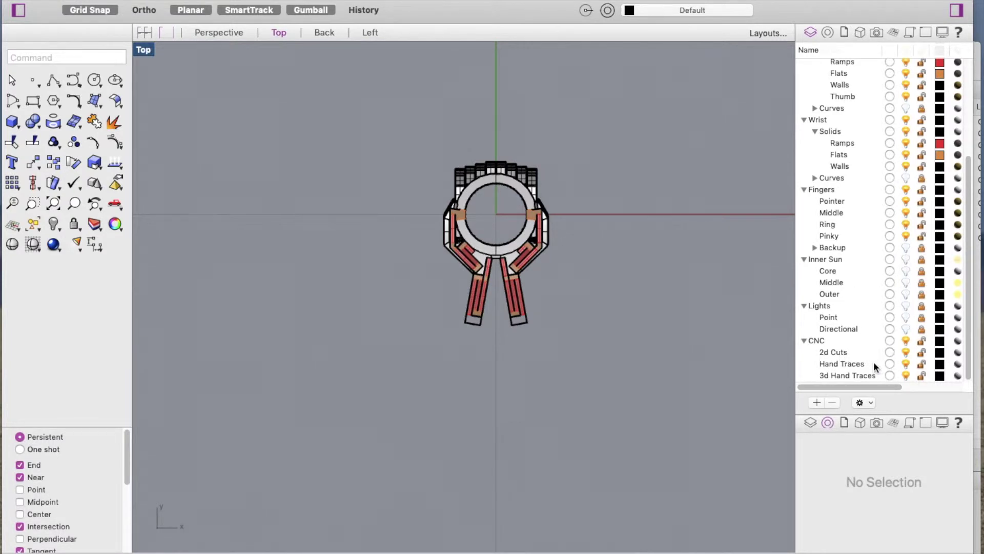
# - Make 2d Cuts the current layer and draw a rectangle enclosing the whole hand model in the Top view
pyautogui.click(890, 353)
pyautogui.click(34, 100)
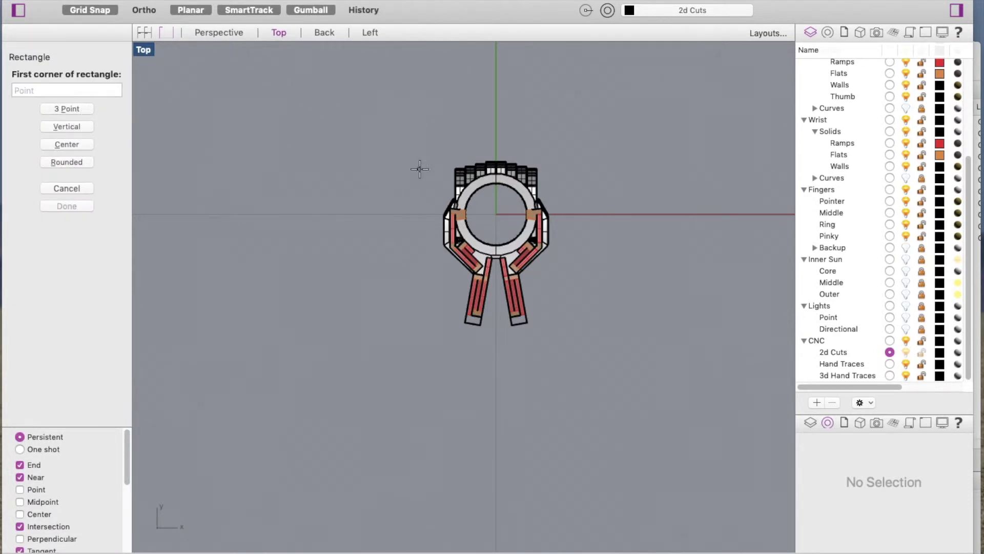
pyautogui.click(424, 147)
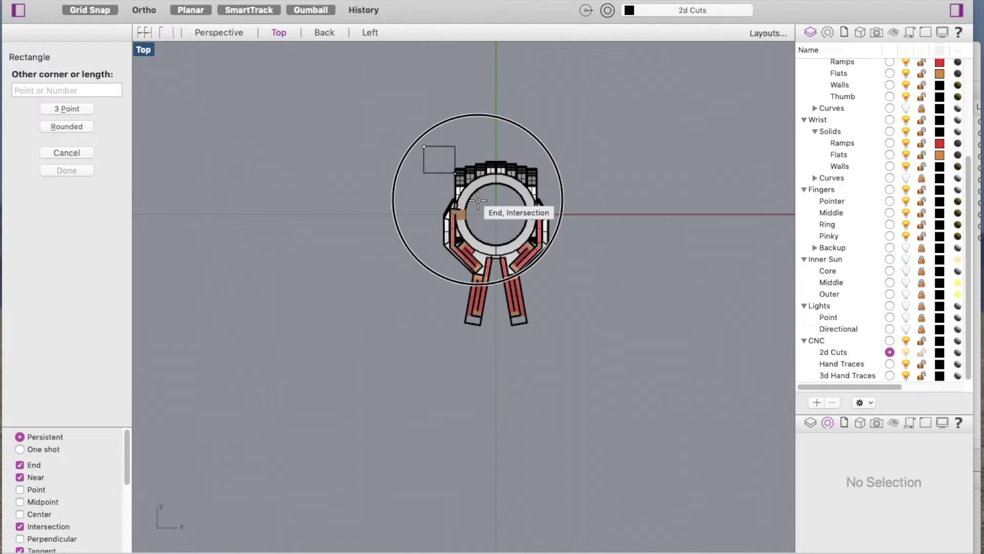
pyautogui.click(567, 352)
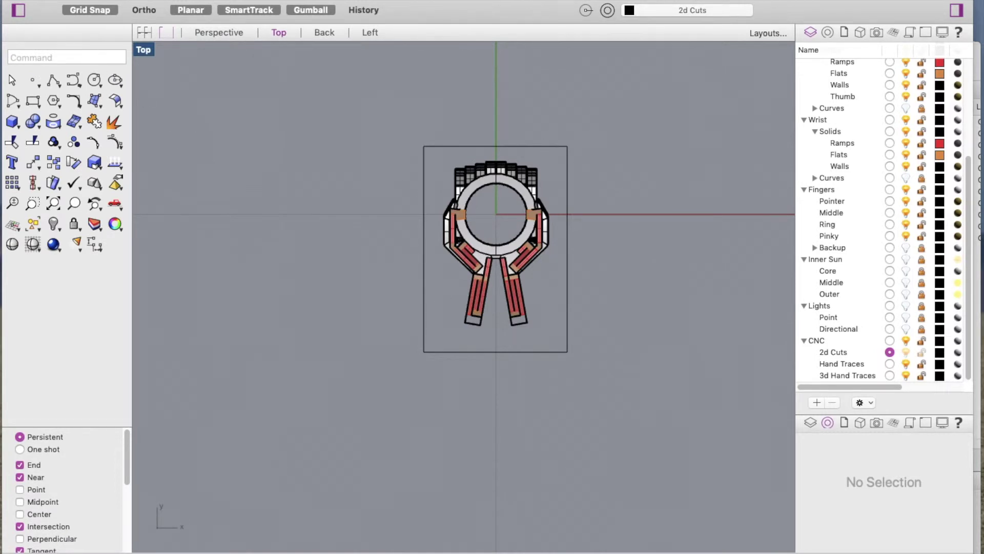
# - Create a planar surface from the rectangle around the hand model and clear the selection
pyautogui.click(431, 147)
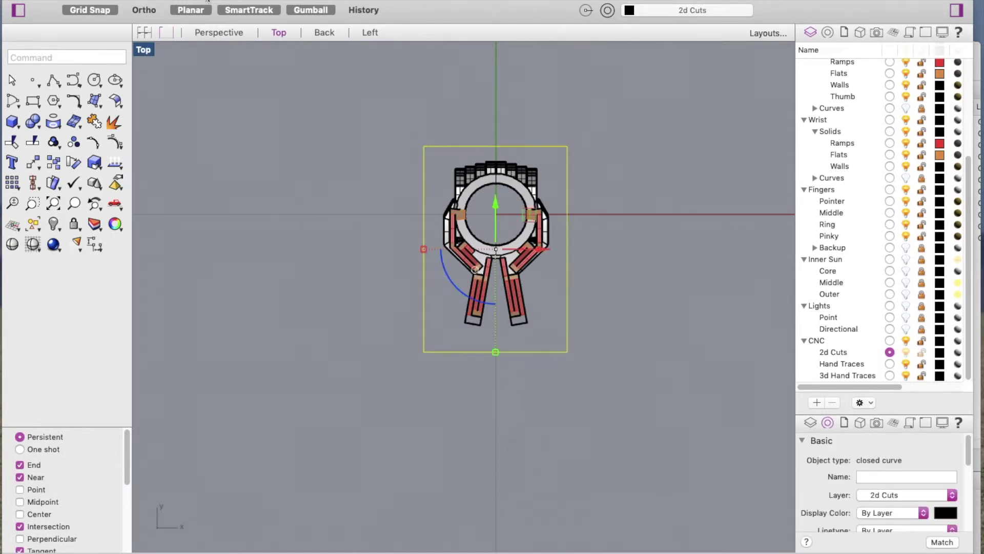
pyautogui.click(246, 0)
pyautogui.click(301, 123)
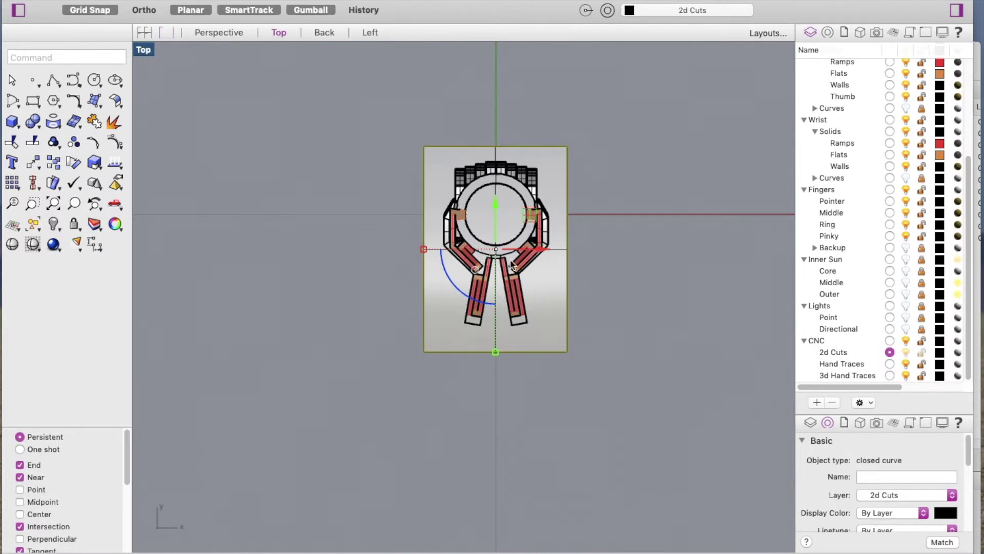
pyautogui.click(605, 278)
# - Select the rectangle curve and then the new surface, checking the surface's height against the model in the Left view
pyautogui.click(567, 305)
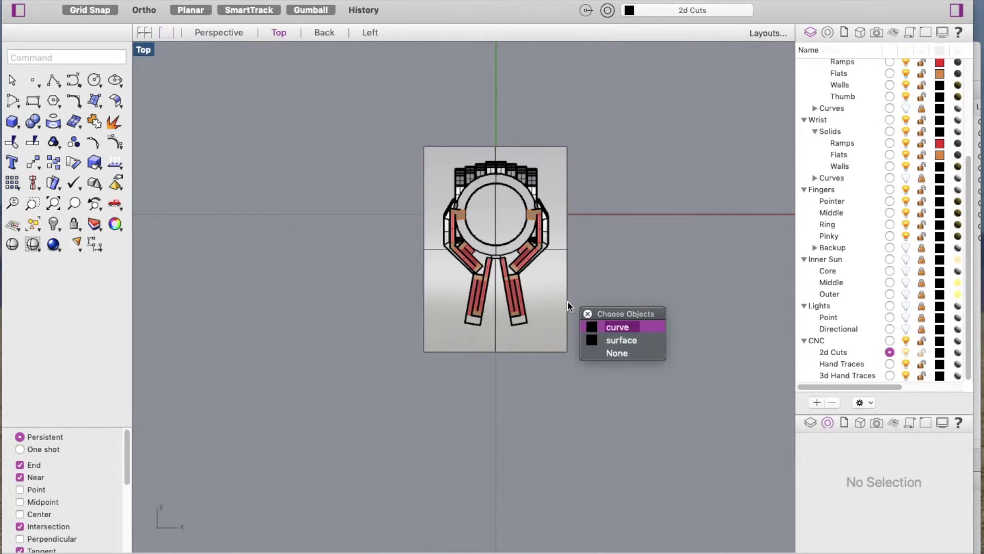
pyautogui.click(612, 327)
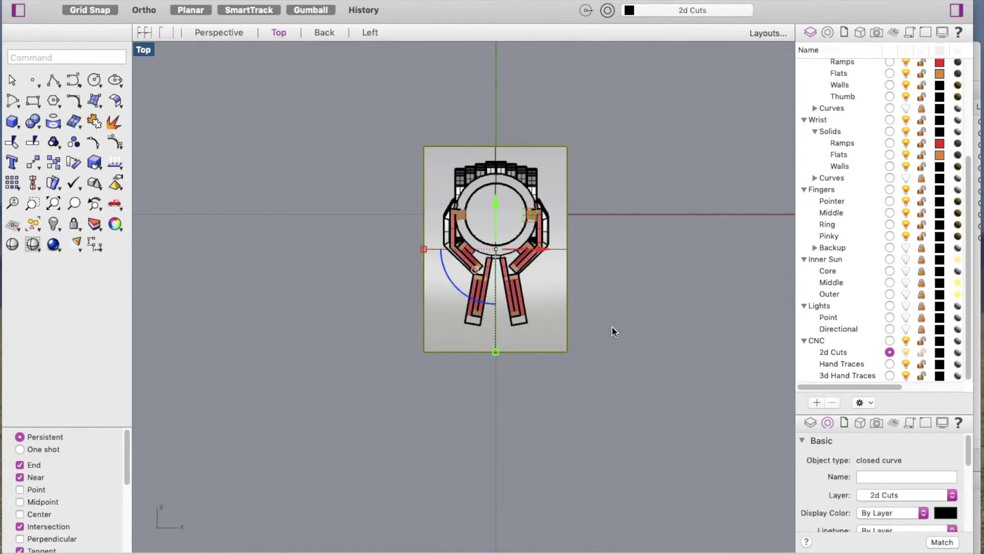
pyautogui.click(600, 327)
pyautogui.click(549, 305)
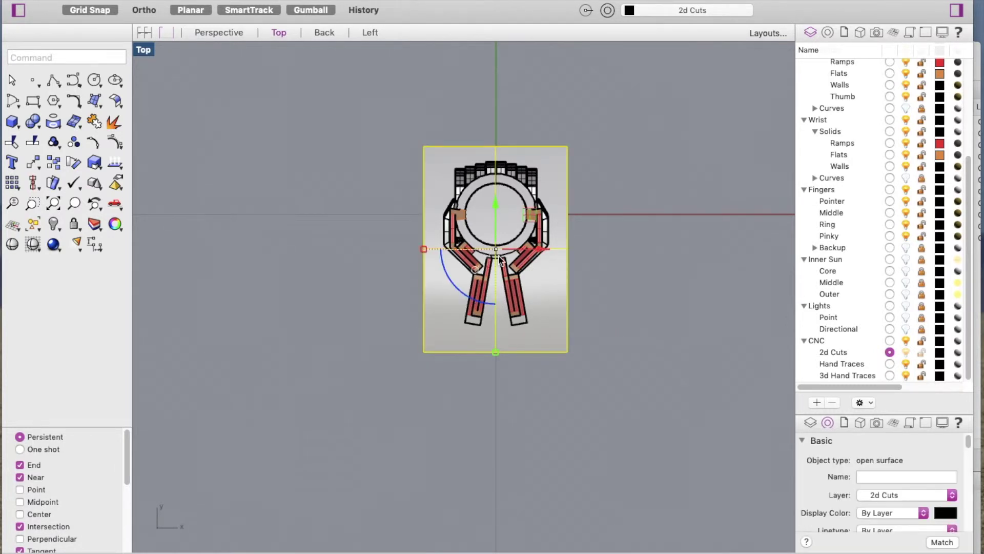
pyautogui.click(370, 33)
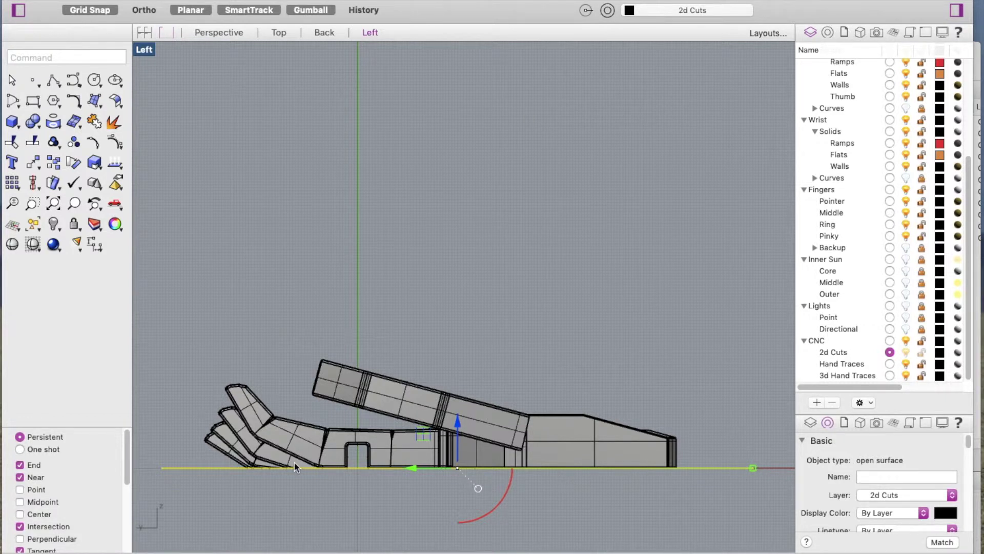
pyautogui.scroll(2, 301, 469)
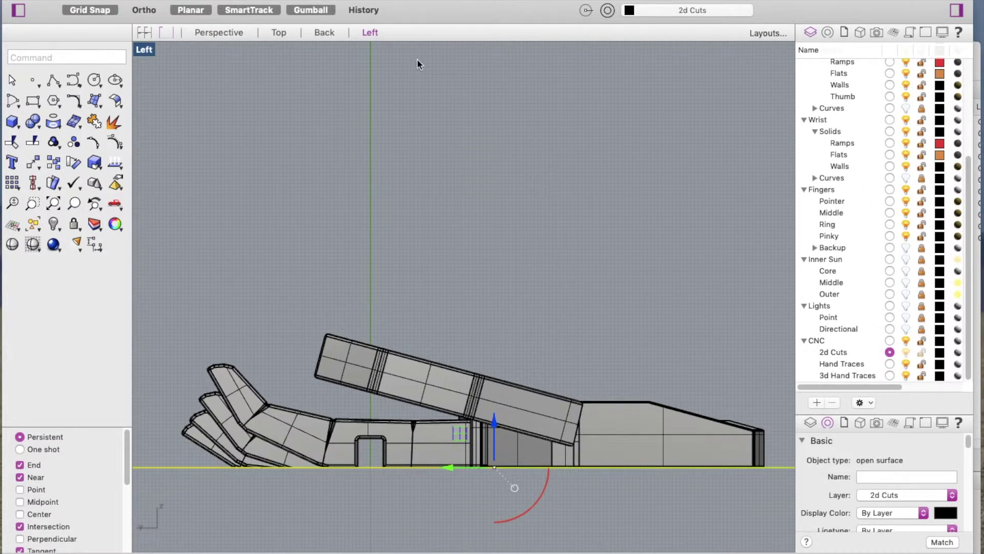
pyautogui.click(280, 34)
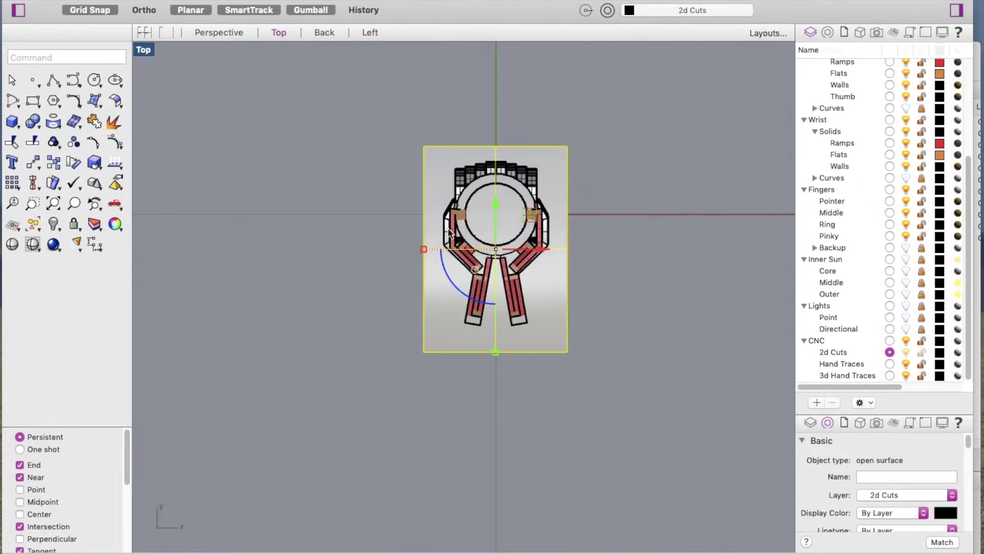
# - Section the whole hand model together with the base surface, running the cut line along the surface from end to end in the Back view
pyautogui.click(393, 122)
pyautogui.moveTo(373, 102); pyautogui.dragTo(639, 420)
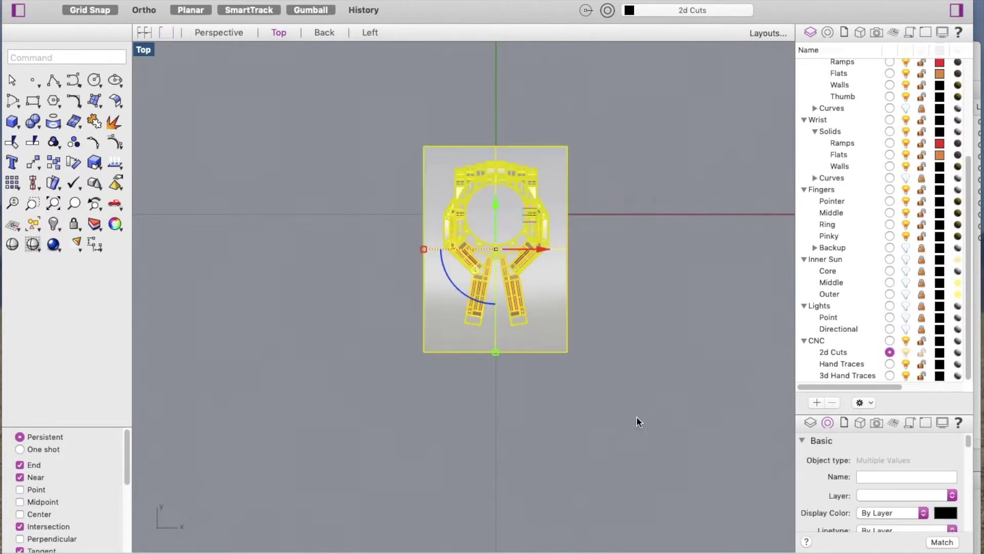
pyautogui.write('Section')
pyautogui.press('Return')
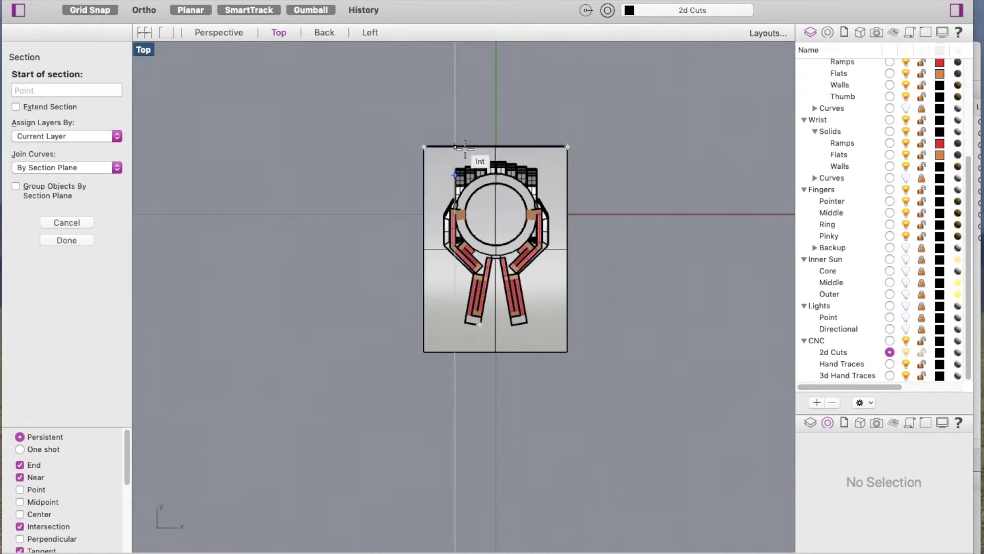
pyautogui.click(372, 34)
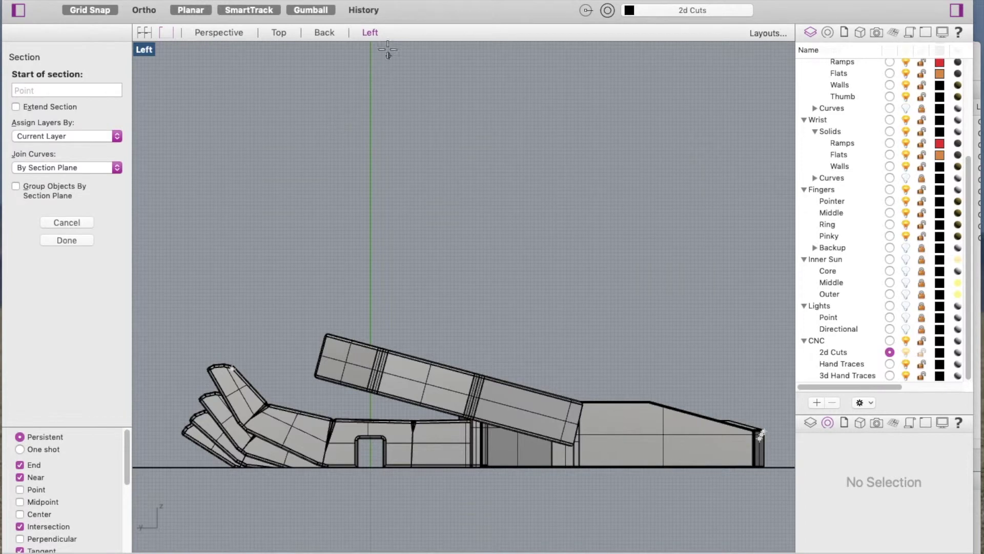
pyautogui.click(323, 34)
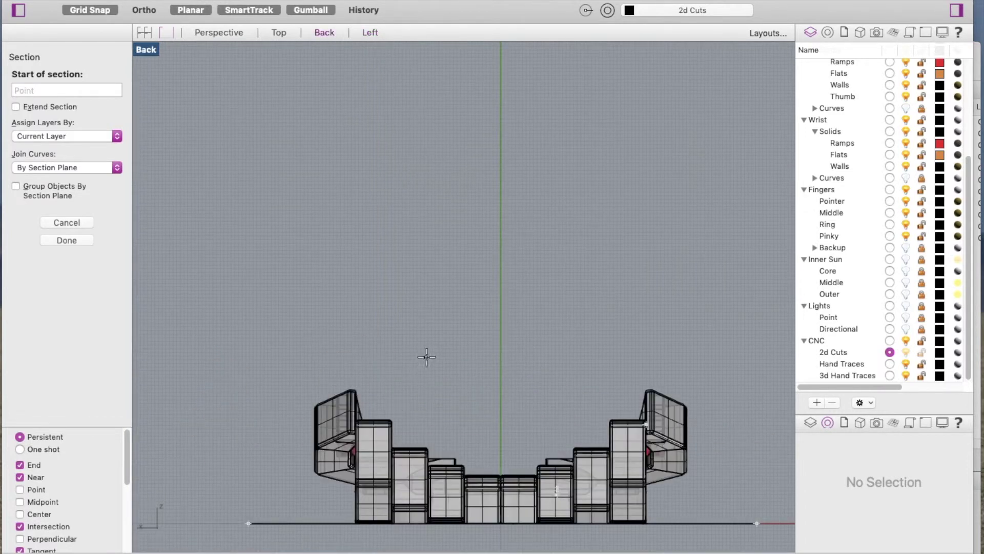
pyautogui.moveTo(453, 489); pyautogui.dragTo(420, 381, button='right')
pyautogui.click(217, 414)
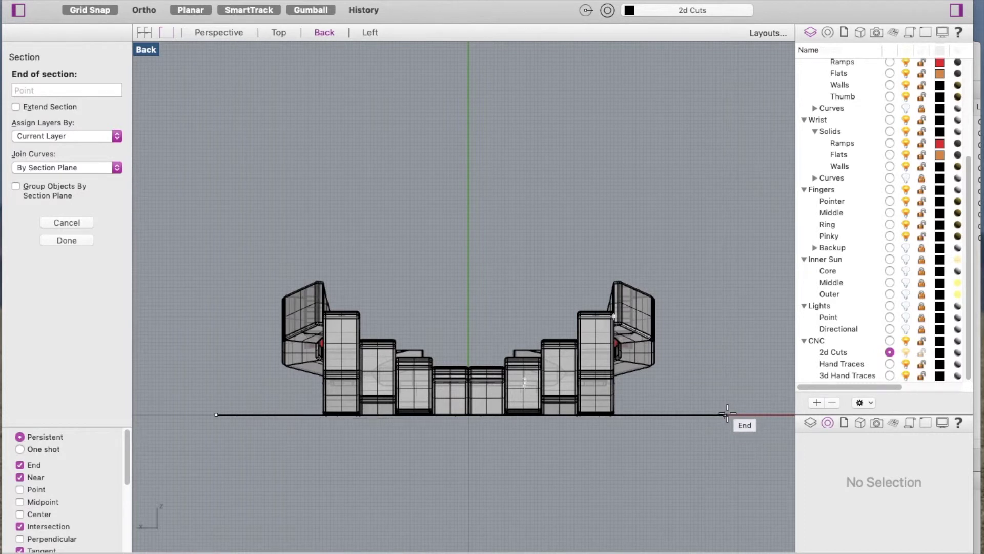
pyautogui.click(724, 413)
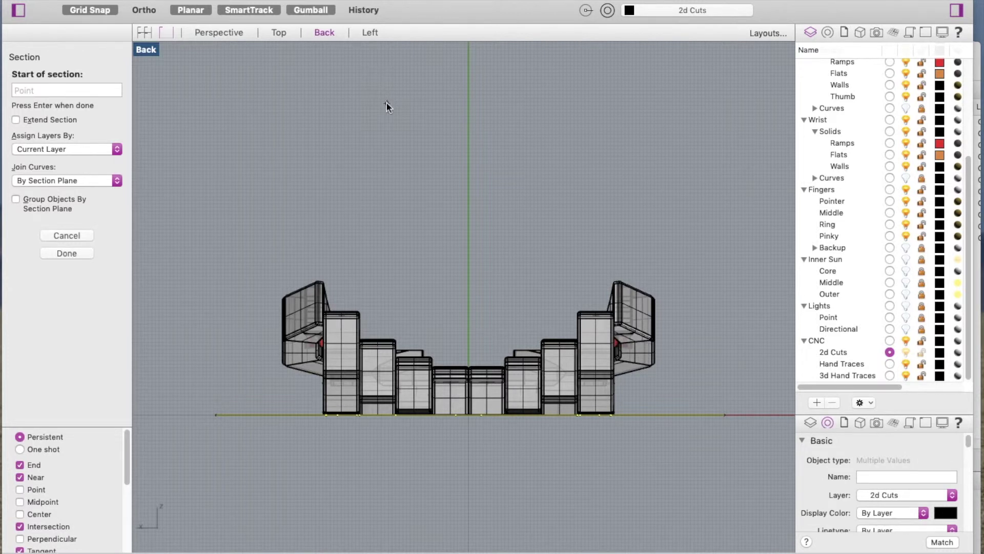
pyautogui.press('Return')
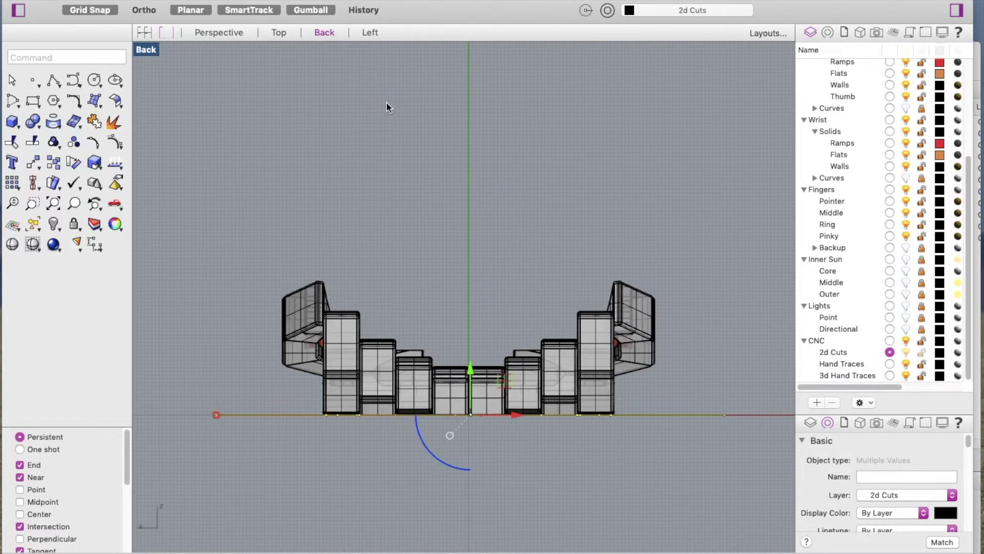
# - Return to the Top view with space around the model, and turn off Grid Snap, SmartTrack and Planar
pyautogui.click(280, 35)
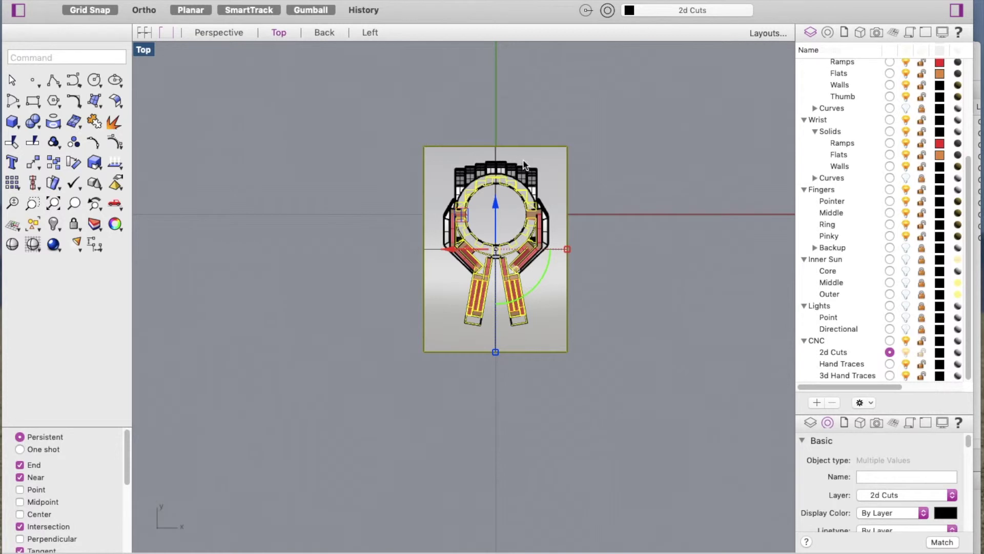
pyautogui.scroll(-8, 363, 174)
pyautogui.scroll(6, 434, 209)
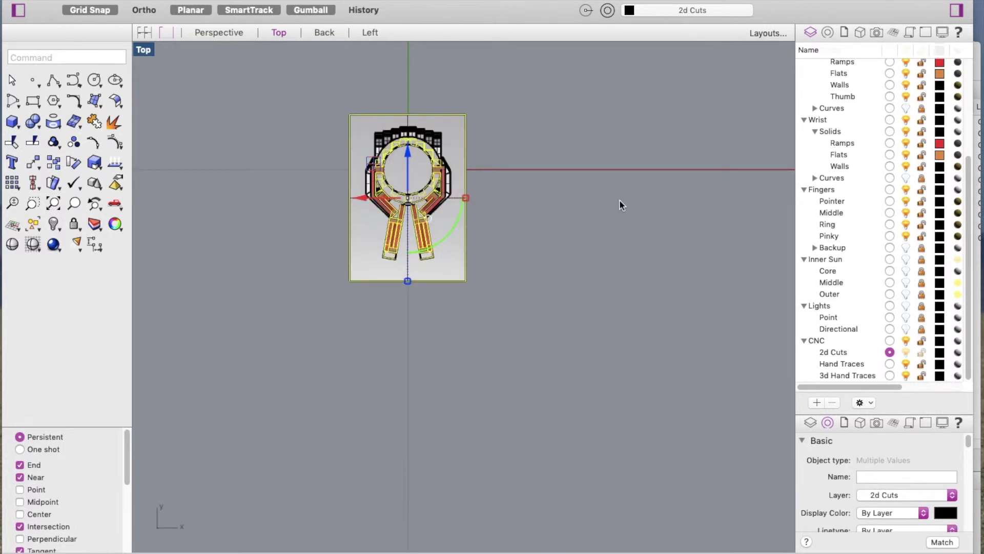
pyautogui.scroll(-2, 687, 157)
pyautogui.scroll(2, 552, 167)
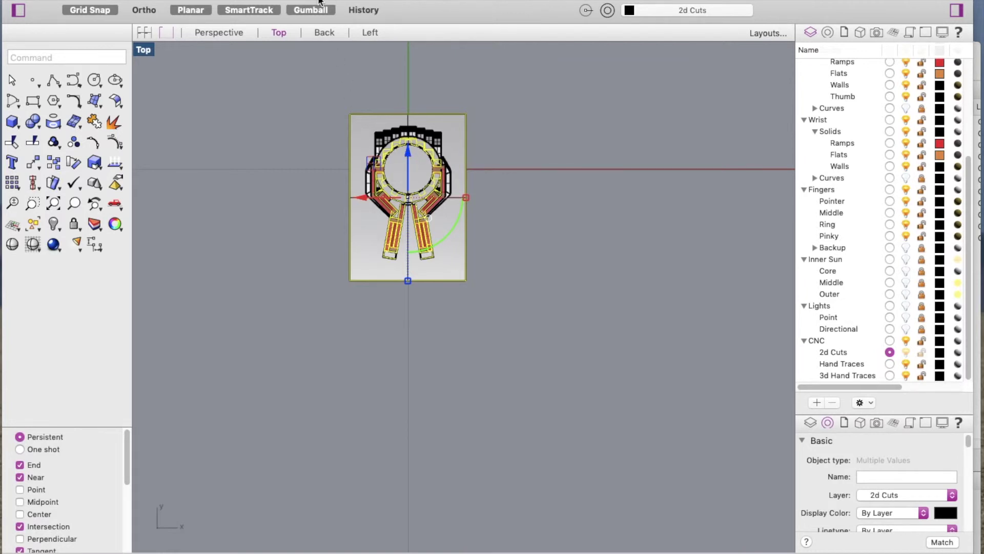
pyautogui.click(110, 16)
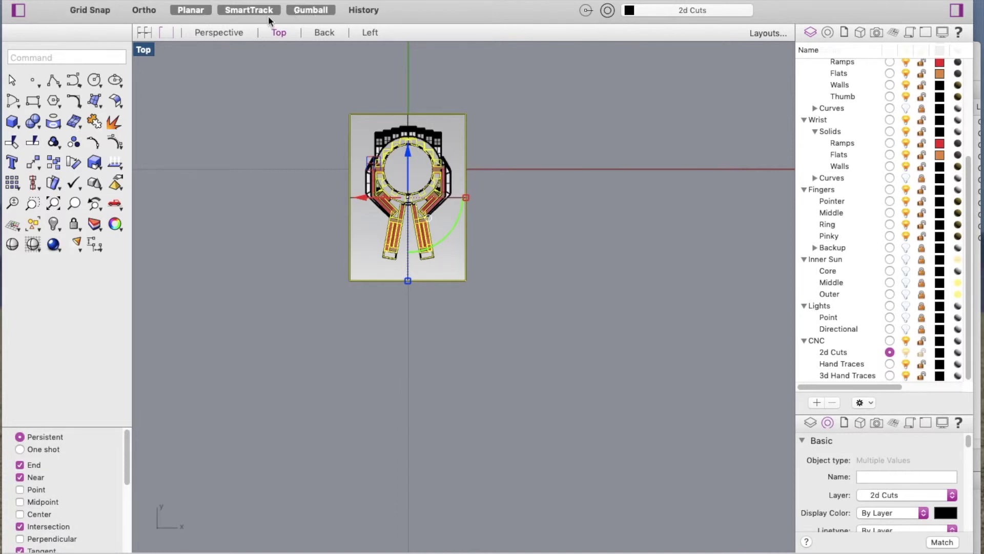
pyautogui.click(251, 11)
pyautogui.click(190, 11)
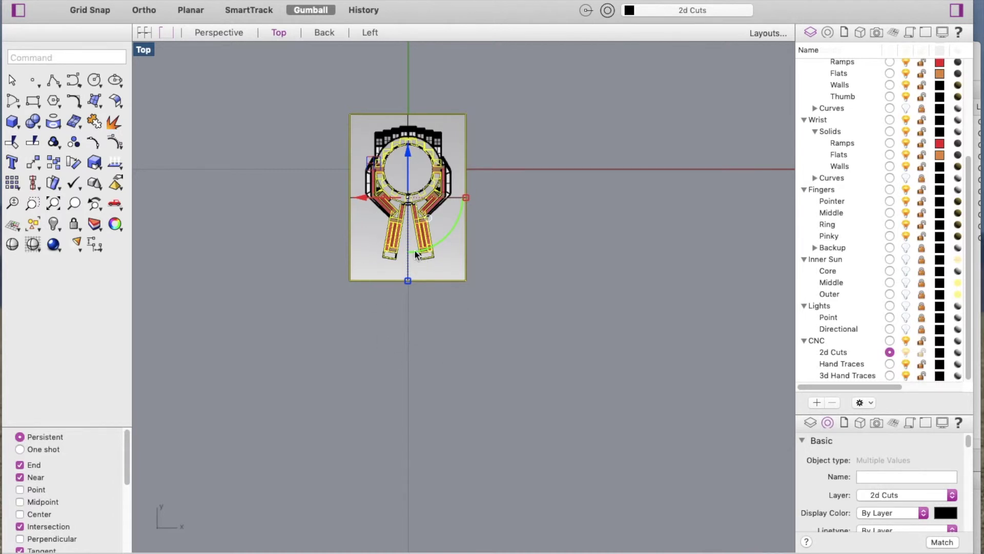
# - Move the selected section curves by -250 in the gumball's Z direction, clear of the hand model
pyautogui.click(409, 157)
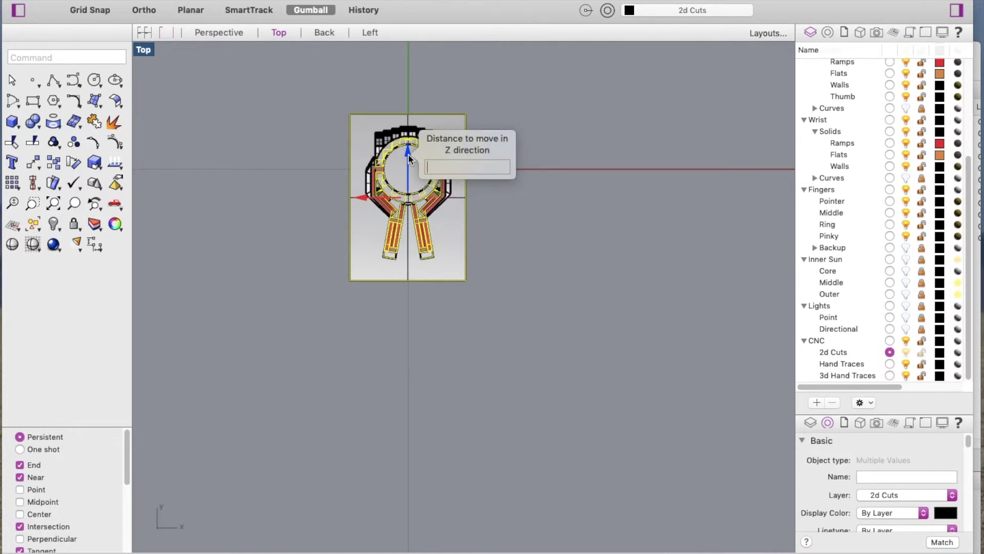
pyautogui.write('250')
pyautogui.click(427, 168)
pyautogui.write('-')
pyautogui.press('Return')
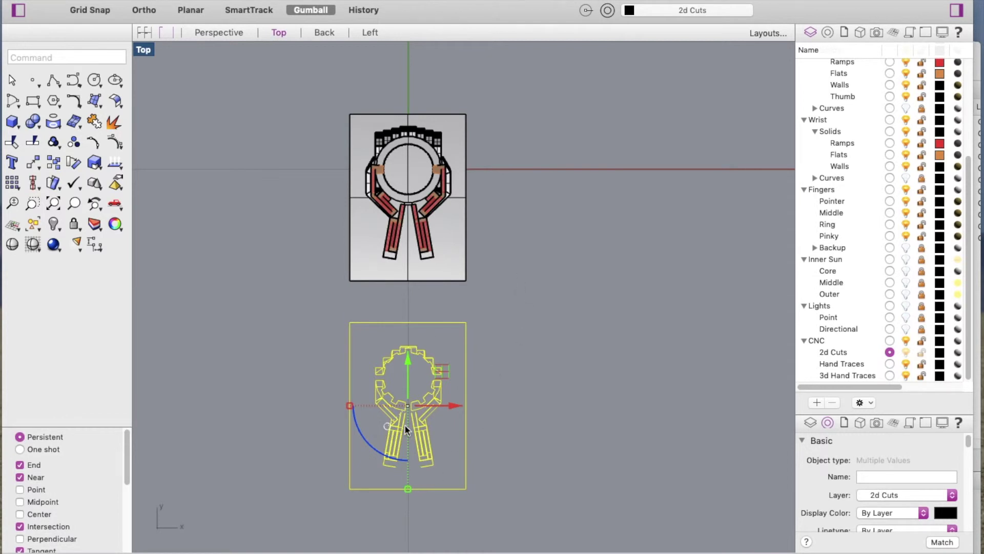
# - Examine the moved section outlines of the hand inside their rectangle in the Top view
pyautogui.scroll(2, 401, 473)
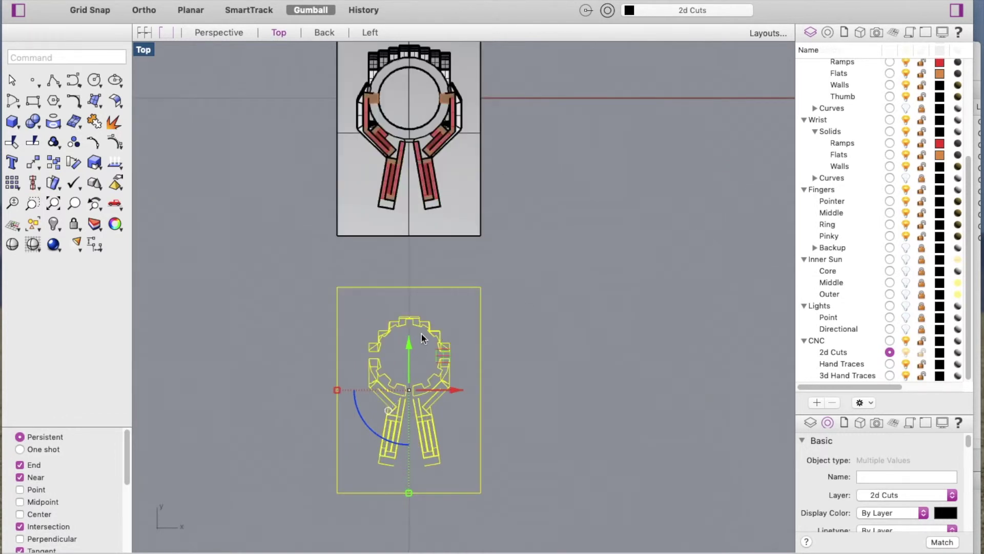
pyautogui.scroll(5, 410, 434)
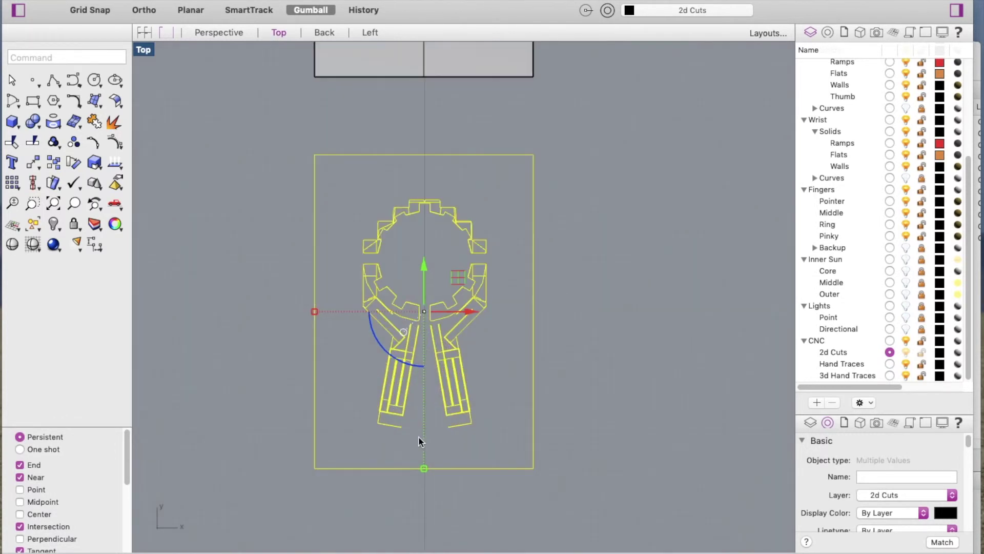
pyautogui.scroll(1, 414, 395)
pyautogui.scroll(-3, 414, 395)
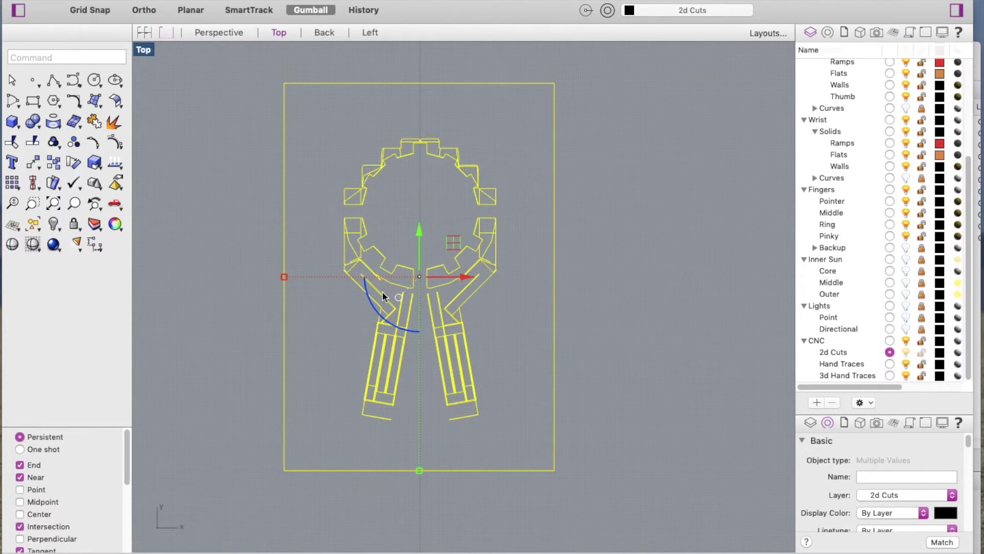
pyautogui.scroll(-8, 353, 322)
pyautogui.scroll(3, 383, 329)
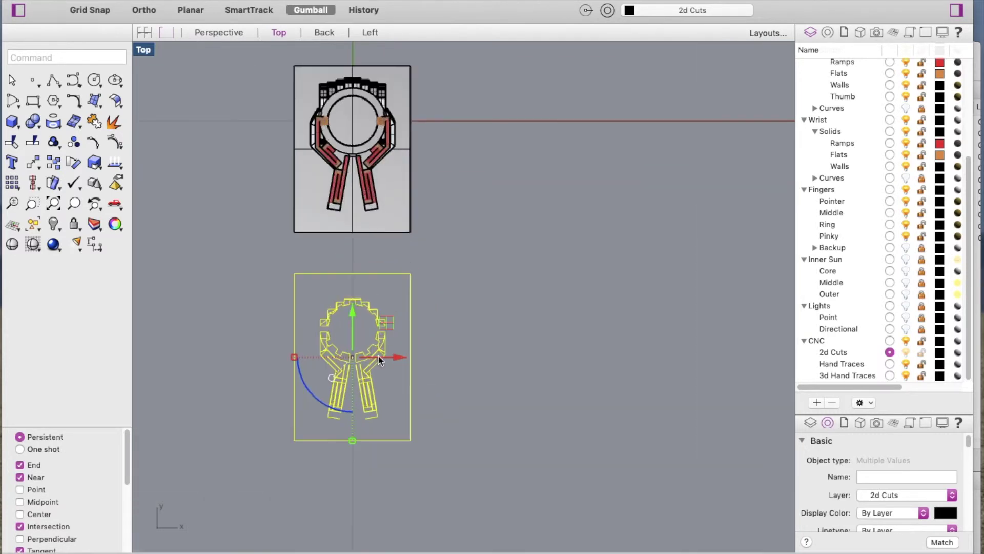
pyautogui.scroll(3, 300, 461)
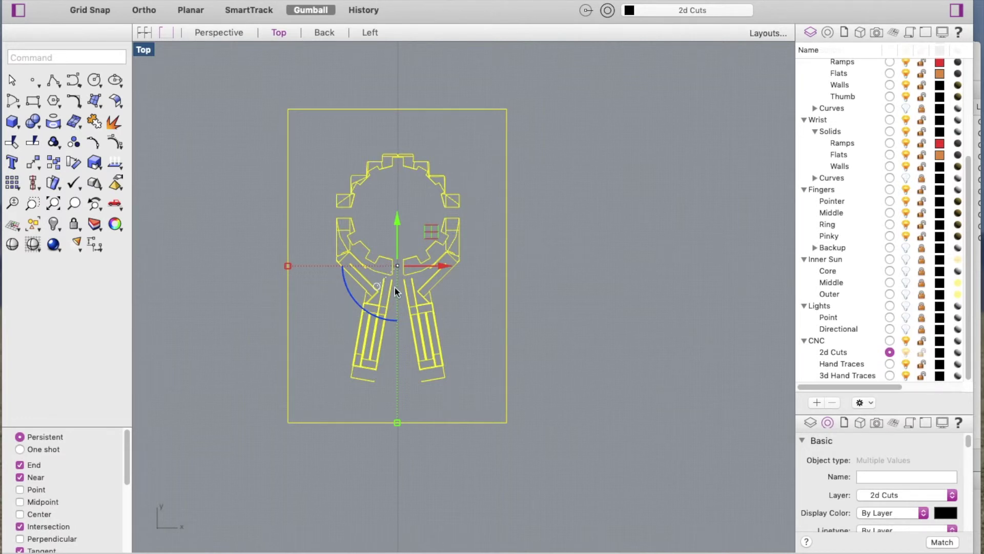
# - Examine the double wall lines, corner overlaps and open ends at the lower ends of the two wrist section outlines
pyautogui.scroll(2, 367, 354)
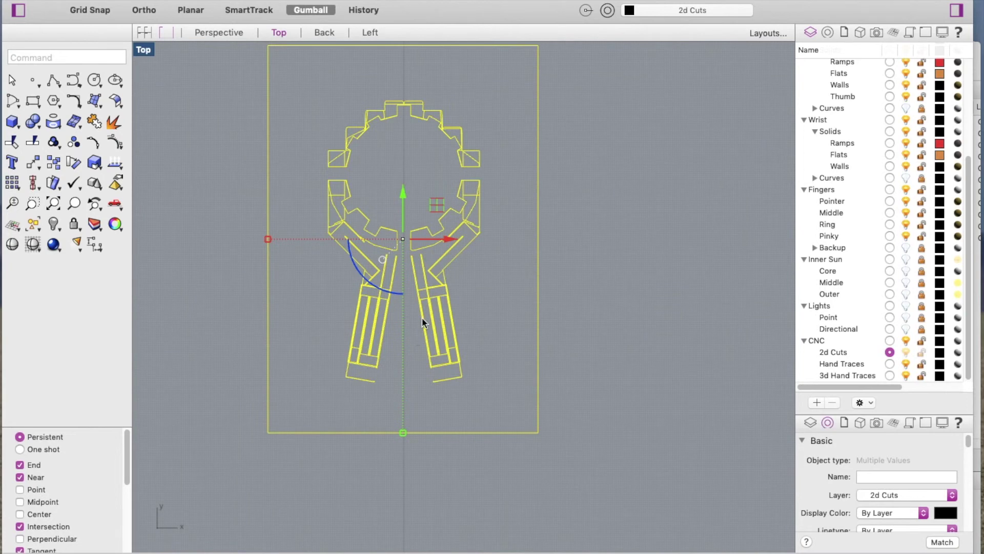
pyautogui.scroll(-4, 414, 334)
pyautogui.scroll(8, 434, 365)
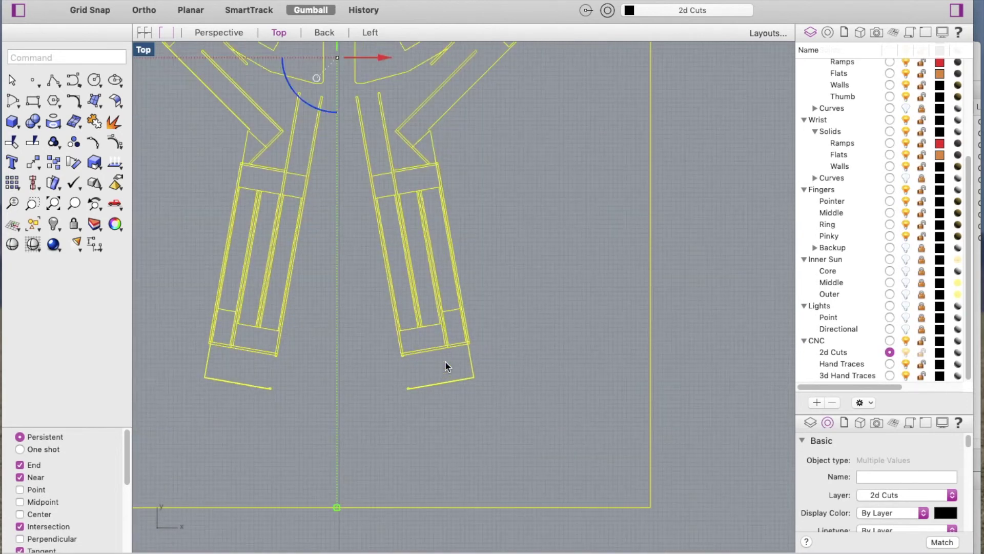
pyautogui.scroll(-5, 446, 358)
pyautogui.scroll(3, 442, 369)
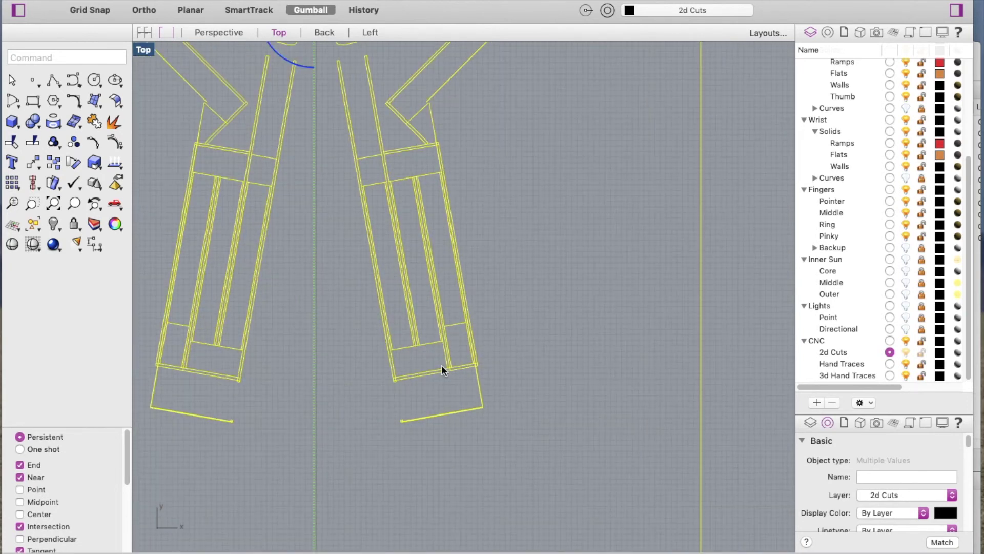
pyautogui.scroll(-1, 512, 372)
pyautogui.scroll(5, 461, 348)
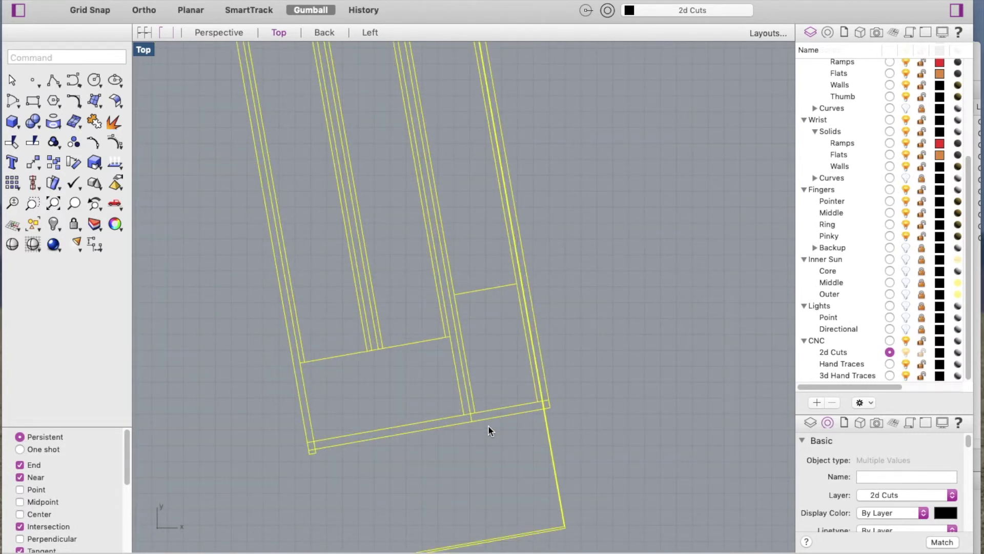
pyautogui.scroll(-3, 492, 386)
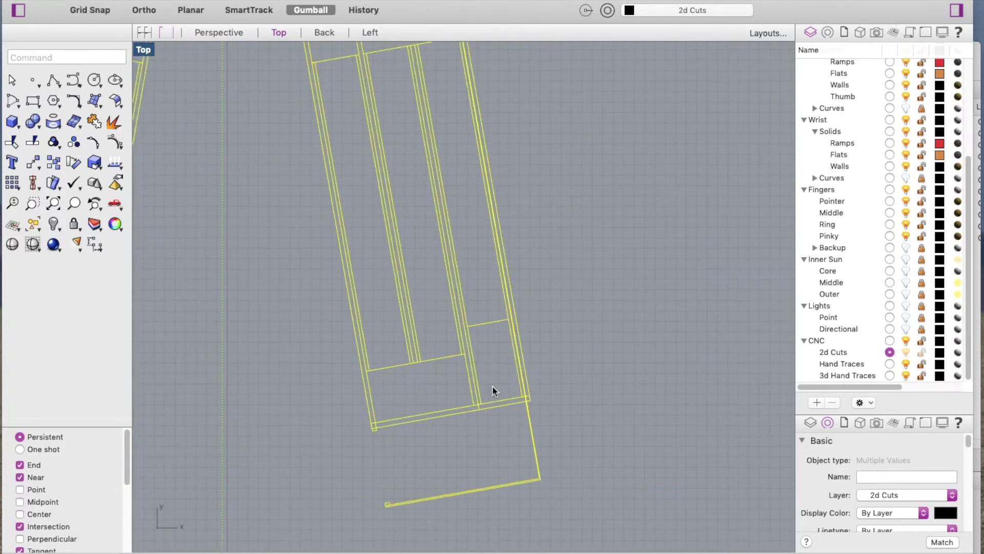
pyautogui.scroll(-1, 492, 386)
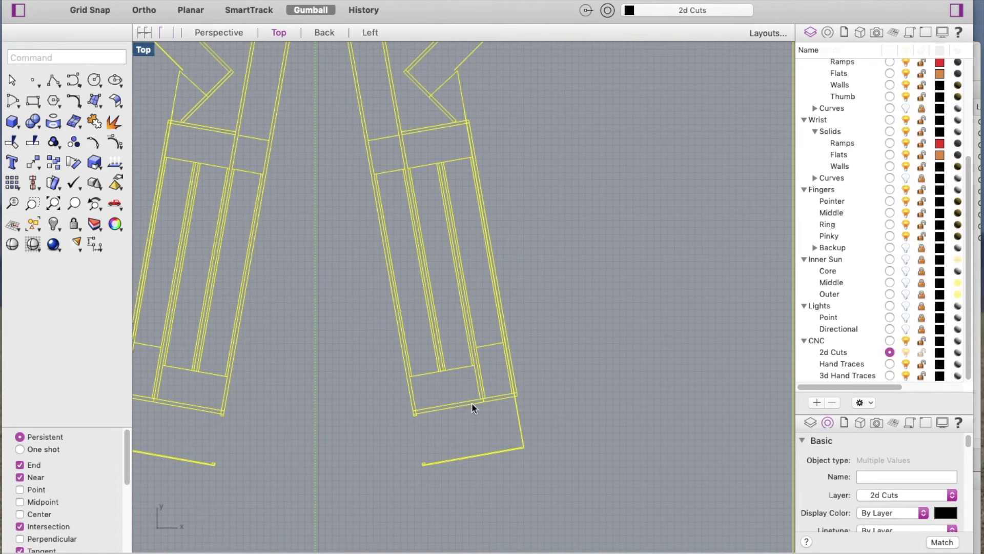
pyautogui.scroll(3, 468, 408)
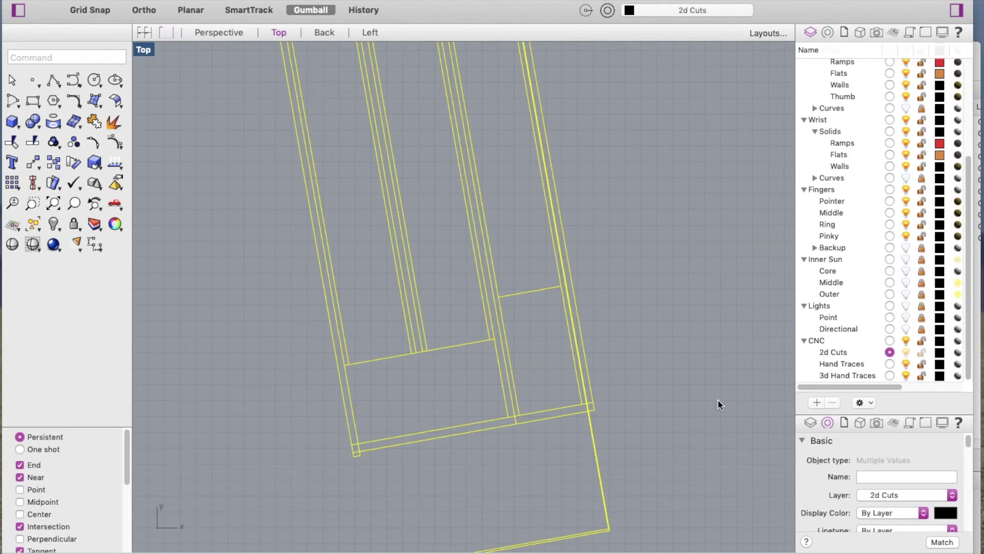
pyautogui.scroll(-4, 472, 407)
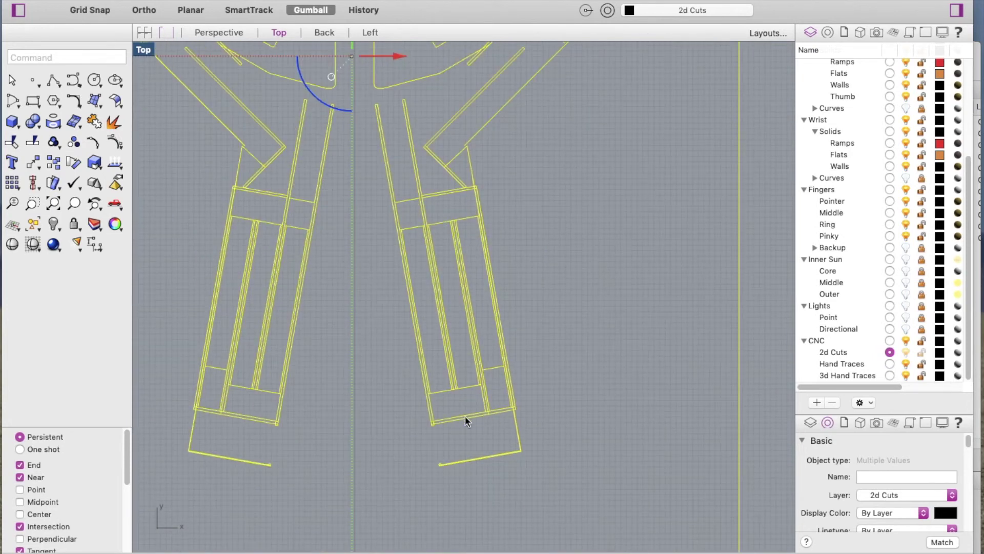
pyautogui.scroll(3, 416, 427)
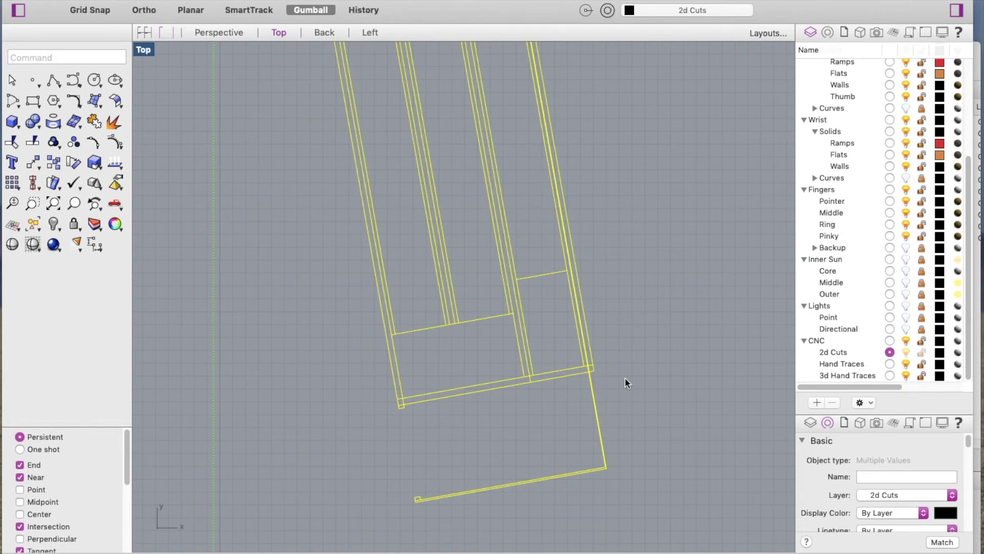
pyautogui.scroll(-3, 552, 383)
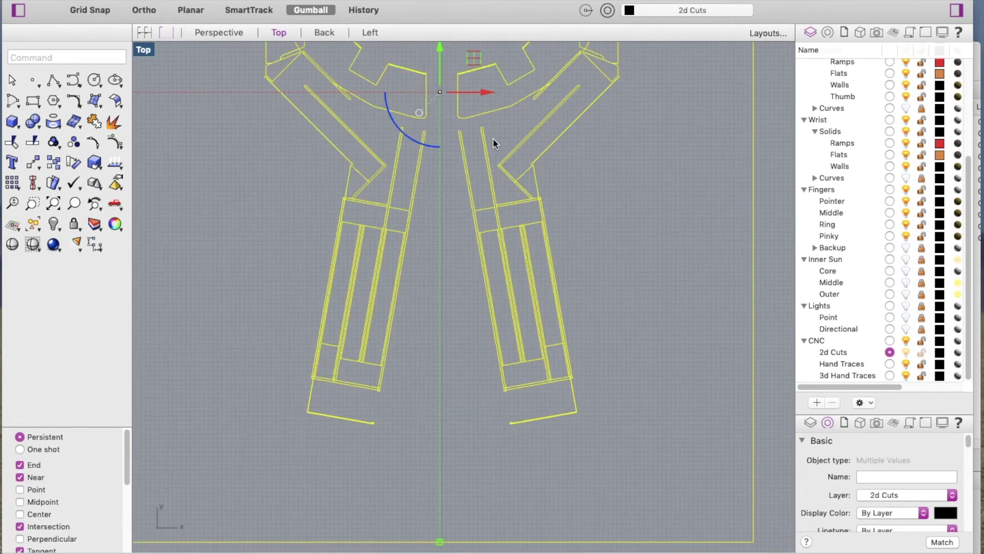
# - Examine the section outlines of the palm and the ring of finger blocks above the wrist
pyautogui.scroll(-6, 478, 163)
pyautogui.scroll(6, 493, 129)
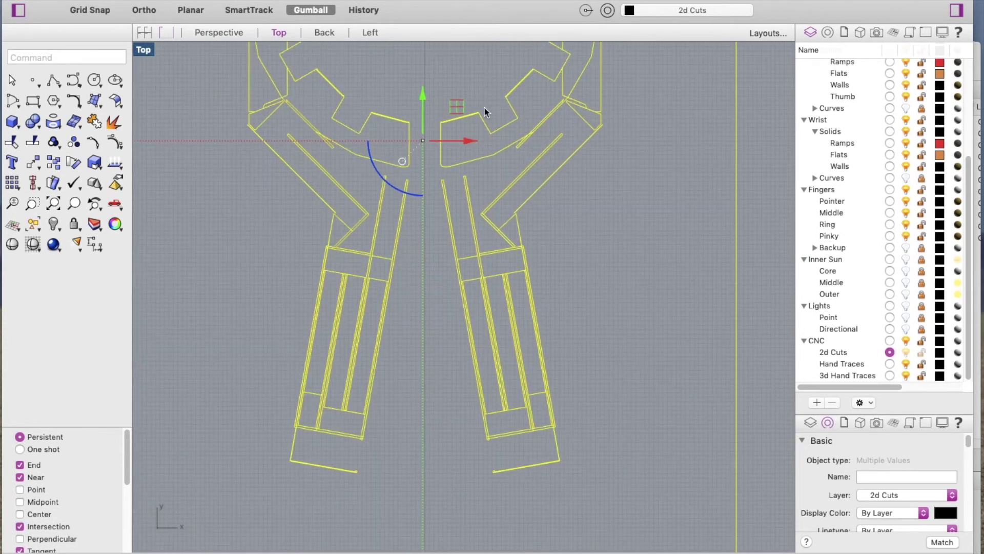
pyautogui.scroll(4, 486, 103)
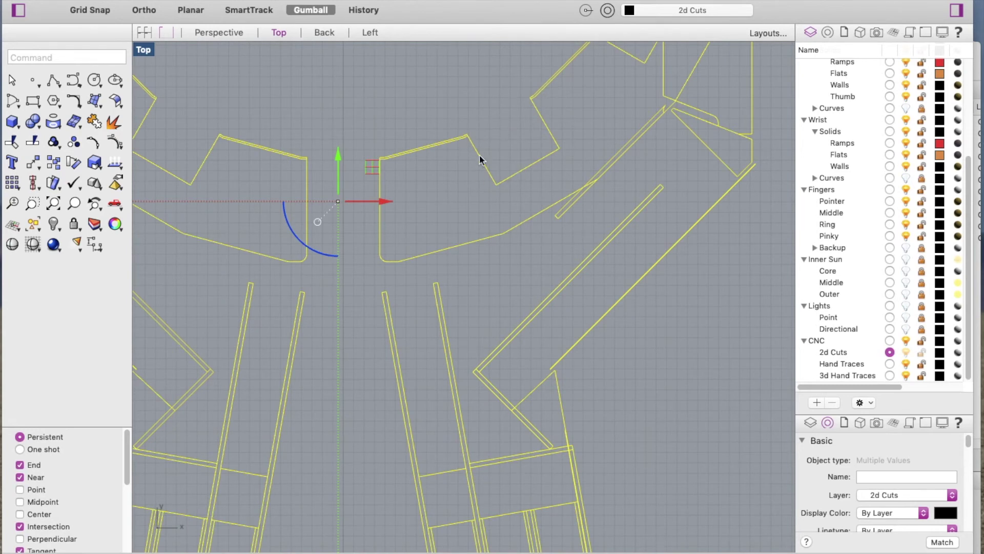
pyautogui.scroll(-6, 502, 191)
pyautogui.scroll(4, 488, 171)
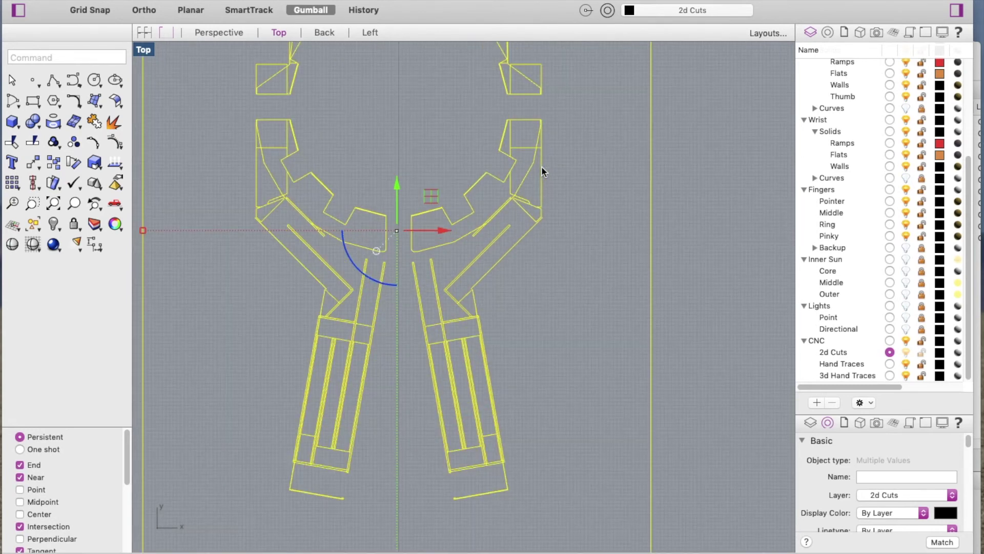
pyautogui.scroll(-3, 493, 182)
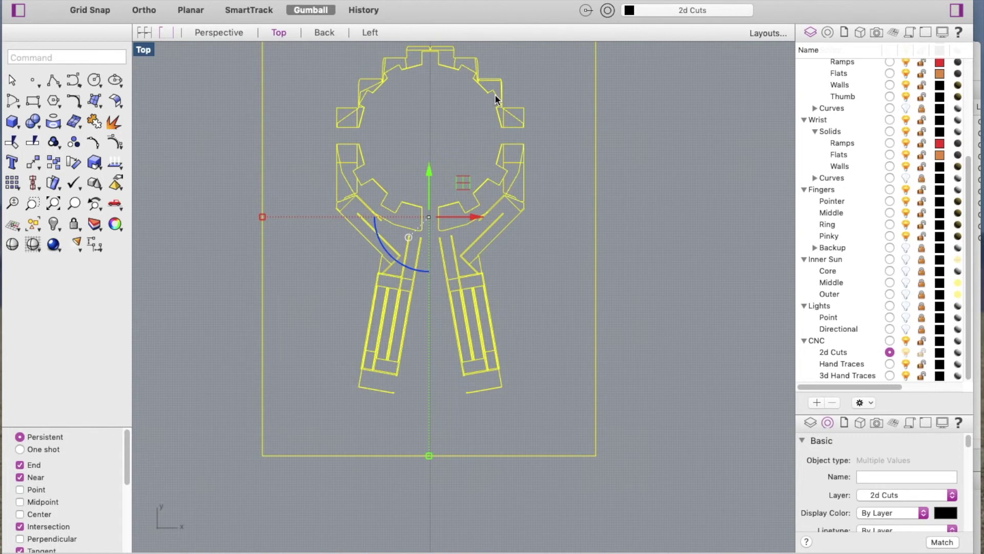
pyautogui.scroll(2, 496, 97)
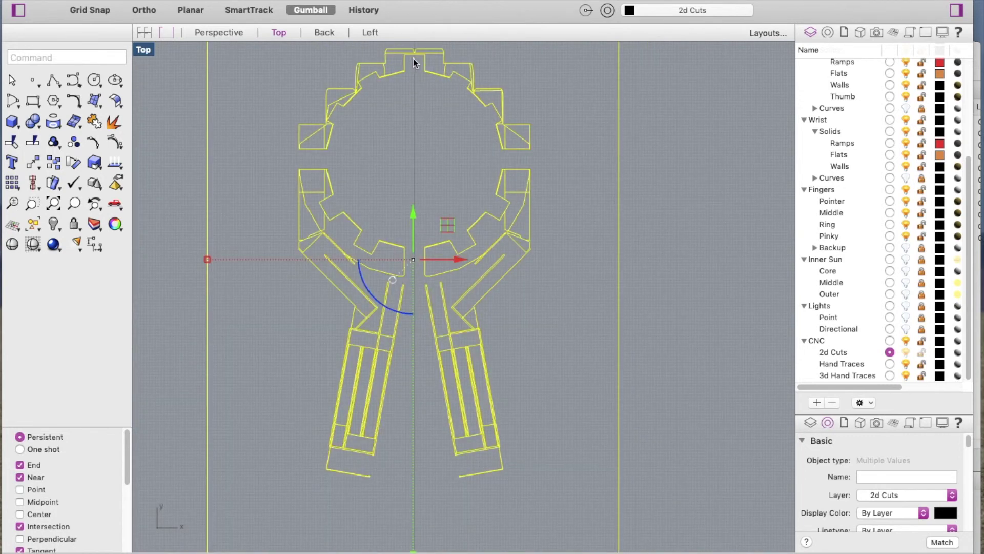
pyautogui.scroll(2, 413, 64)
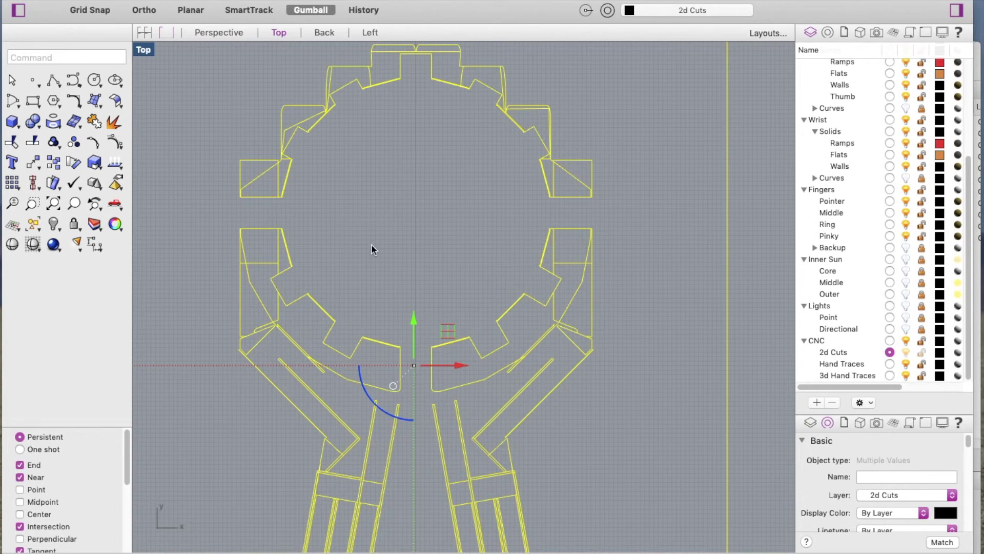
pyautogui.scroll(-4, 451, 266)
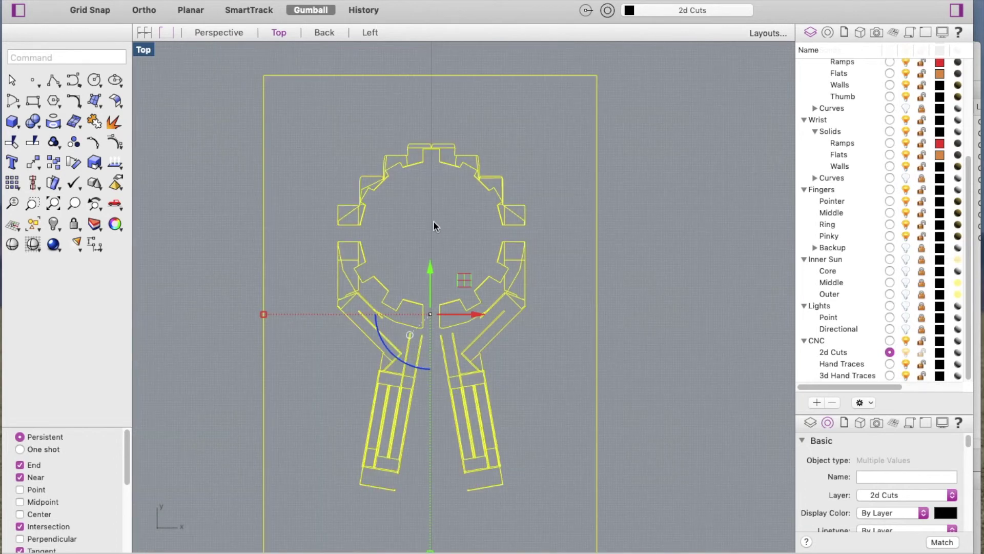
pyautogui.scroll(-5, 415, 285)
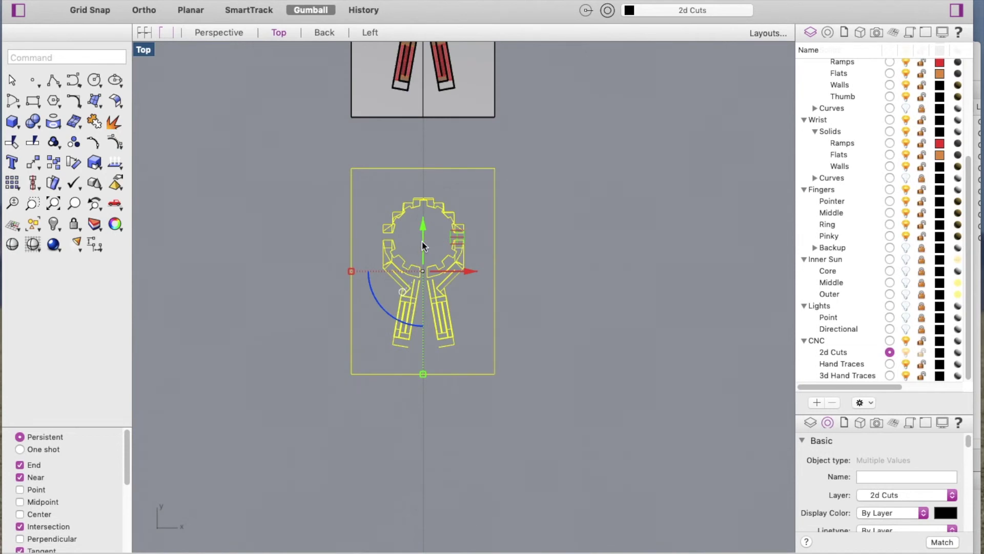
# - Deselect the section curves and compare them with the original hand model in the Top view
pyautogui.scroll(-4, 550, 290)
pyautogui.scroll(3, 534, 189)
pyautogui.click(586, 299)
pyautogui.scroll(-3, 352, 355)
pyautogui.scroll(3, 442, 392)
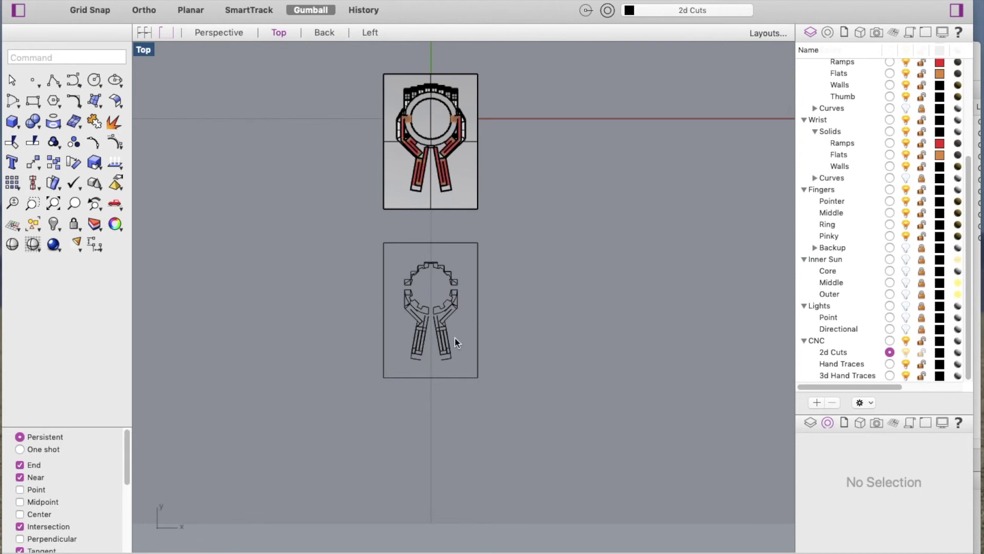
pyautogui.scroll(2, 455, 343)
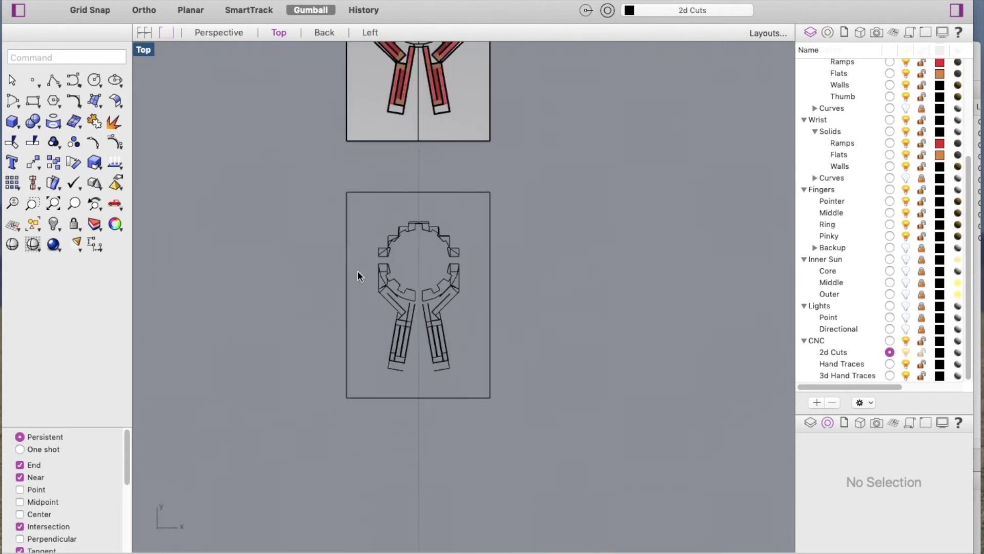
# - Make Hand Traces the current layer and lock the 2d Cuts layer
pyautogui.moveTo(322, 177); pyautogui.dragTo(534, 430)
pyautogui.click(589, 263)
pyautogui.click(890, 364)
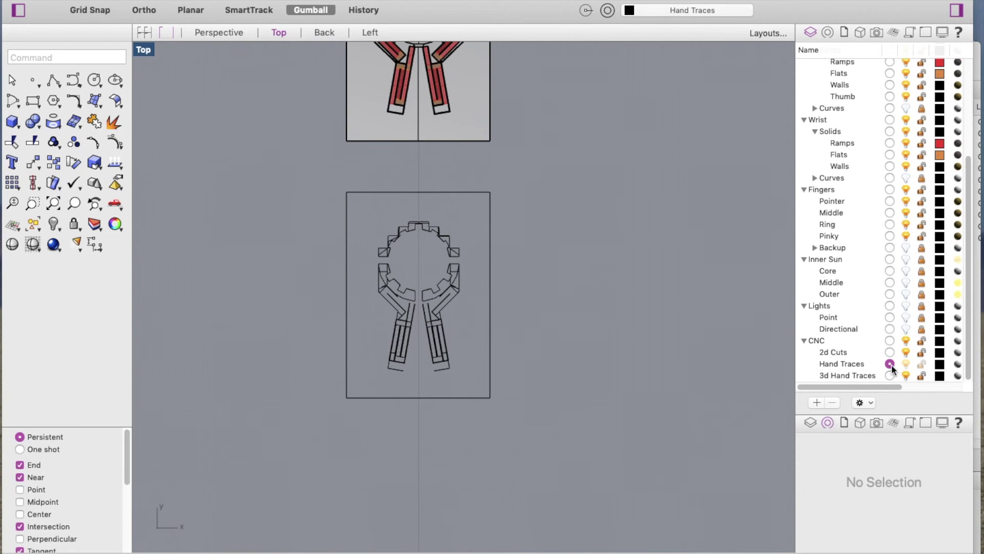
pyautogui.click(922, 353)
# - Inspect the locked section lines around the lower wrist corner, and bring the whole section and the hand model back into view
pyautogui.scroll(5, 436, 362)
pyautogui.scroll(8, 436, 362)
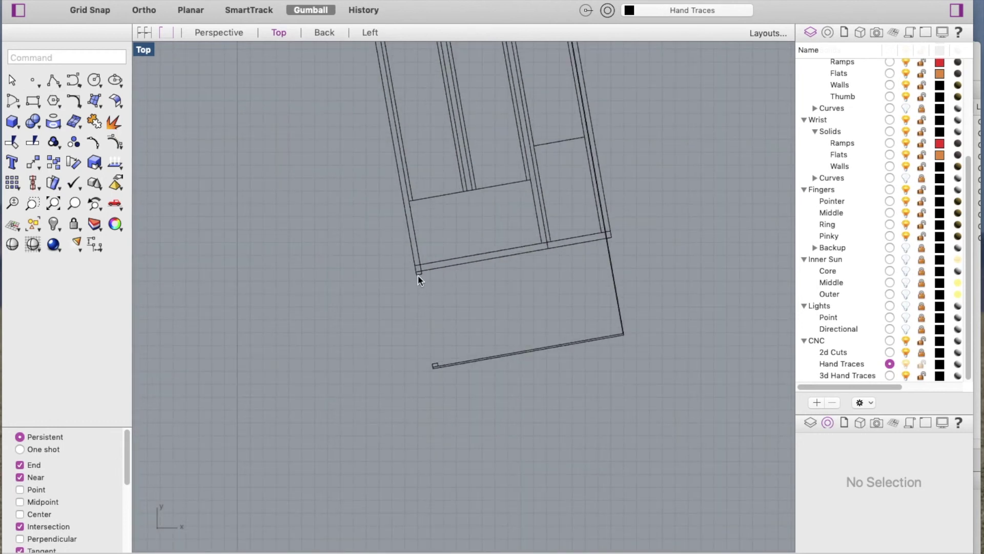
pyautogui.scroll(-12, 422, 388)
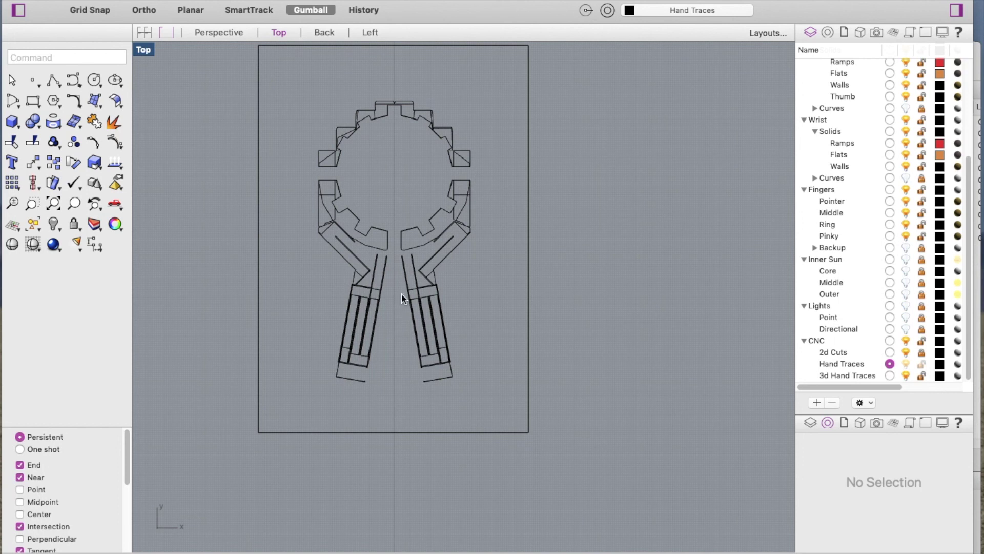
pyautogui.scroll(-6, 428, 294)
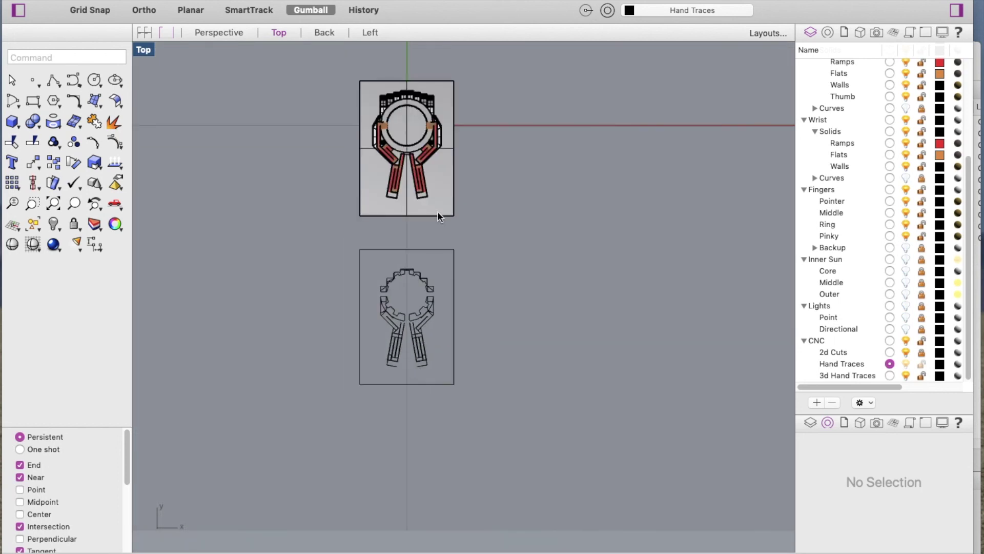